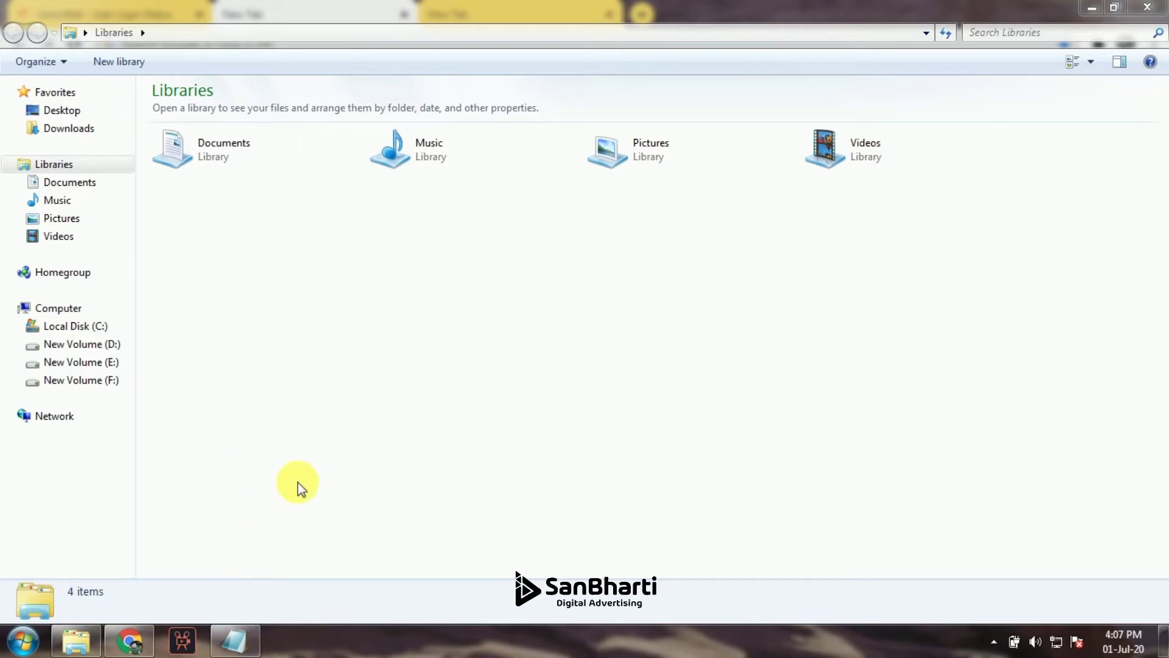
Bring the Chrome browser window to the front from the taskbar
click(129, 640)
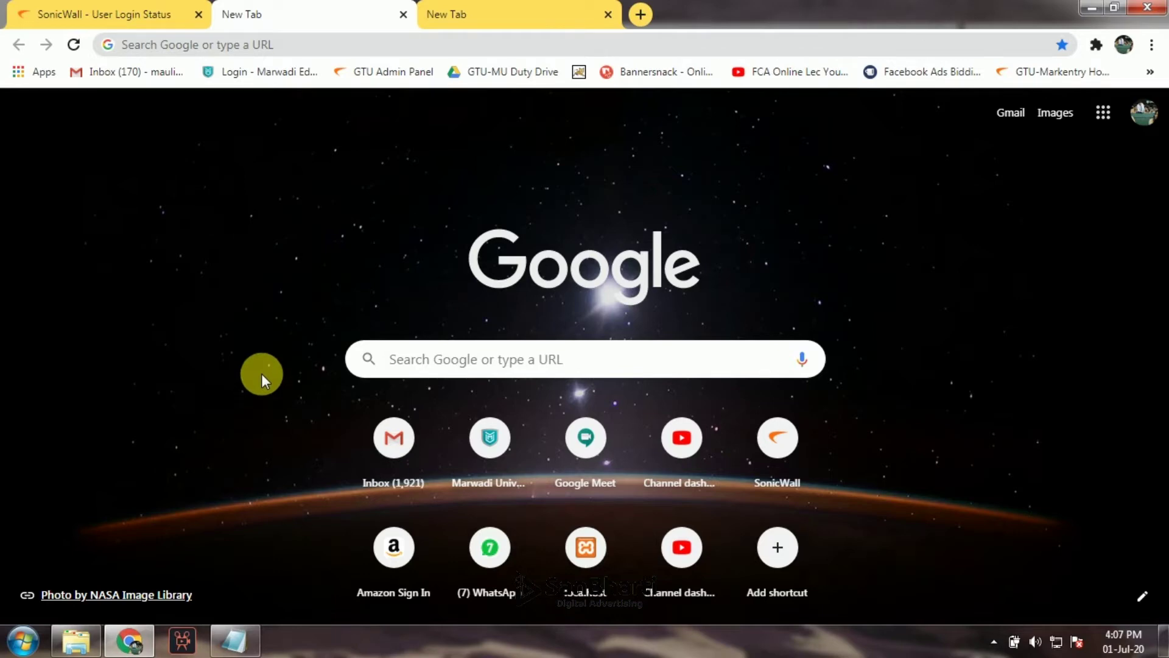
Enter 'mee' in the address bar and go to the Google Meet suggestion
click(388, 47)
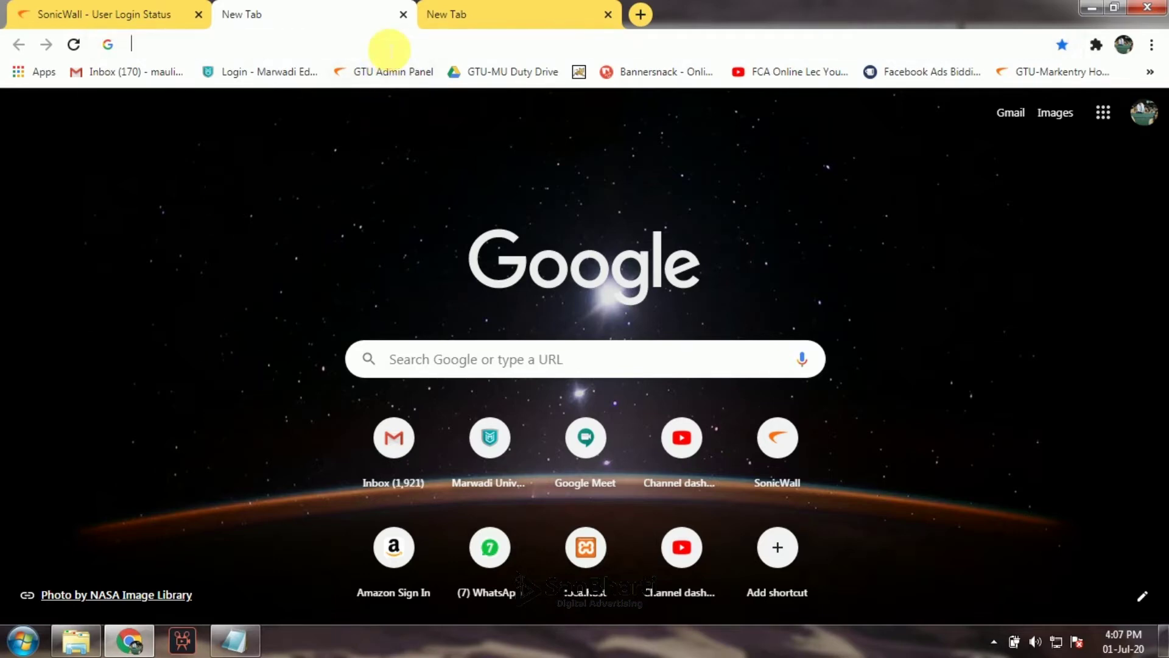
text(met)
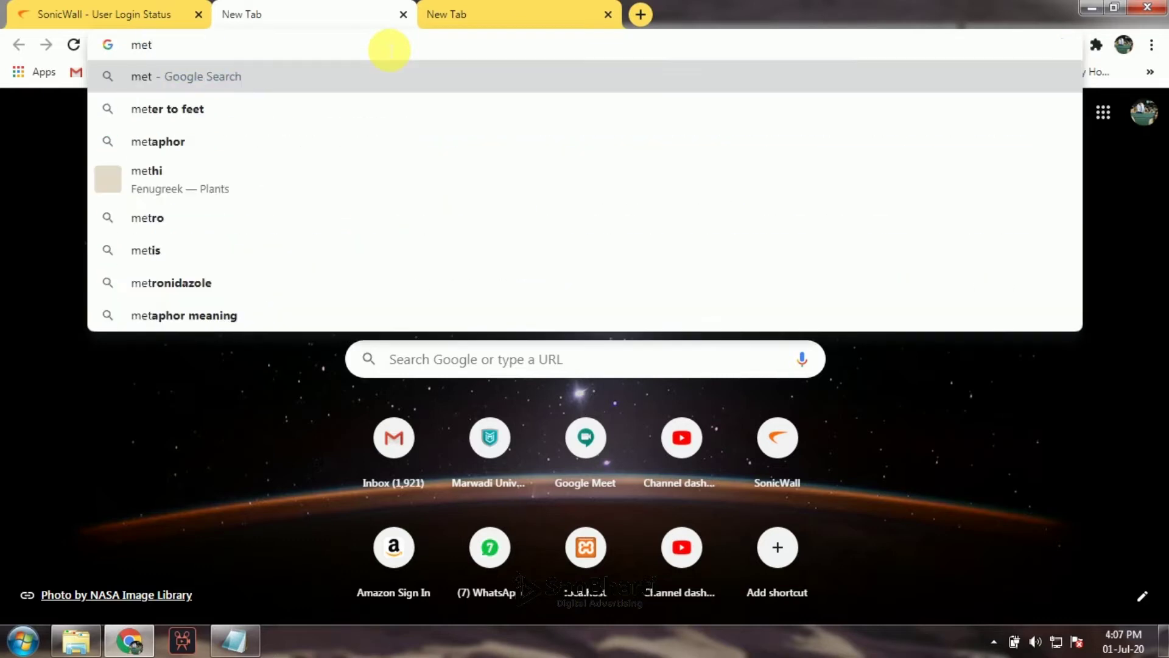
key(BackSpace)
text(e)
key(Down)
key(Down)
key(Down)
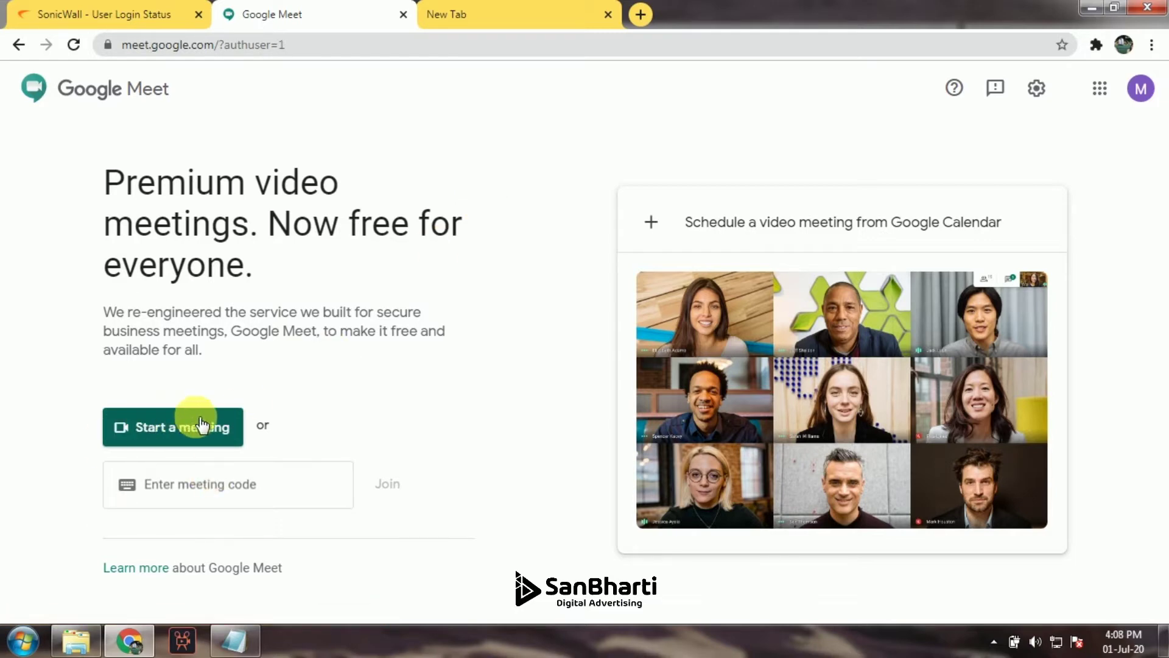
click(188, 493)
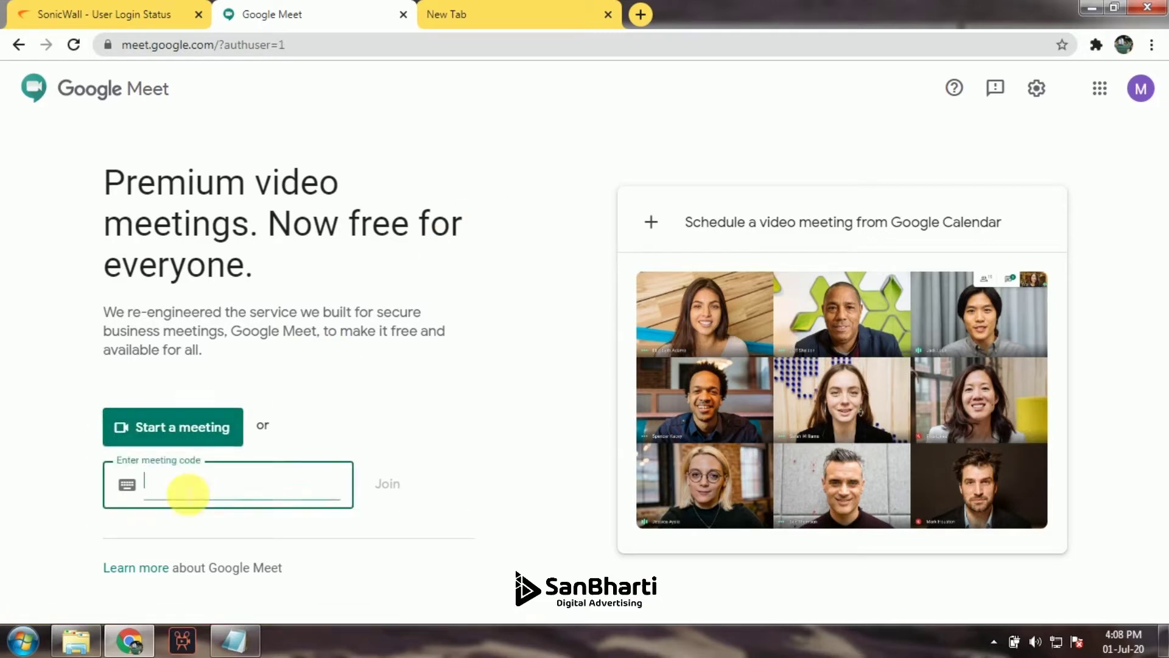
click(359, 425)
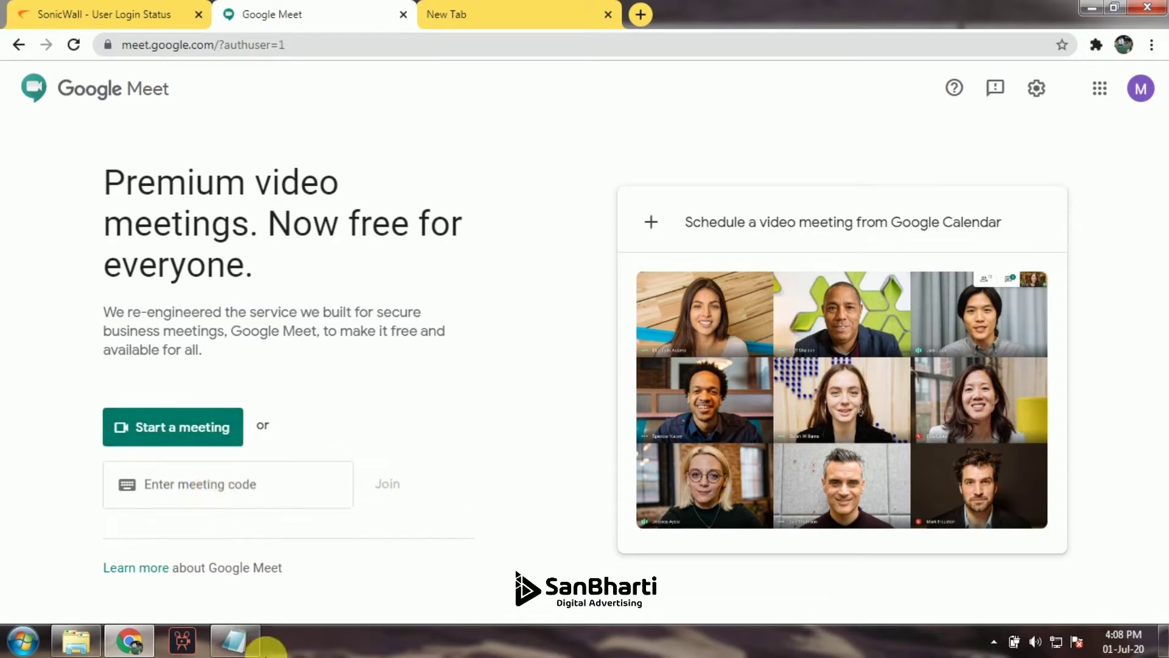
click(246, 652)
click(520, 436)
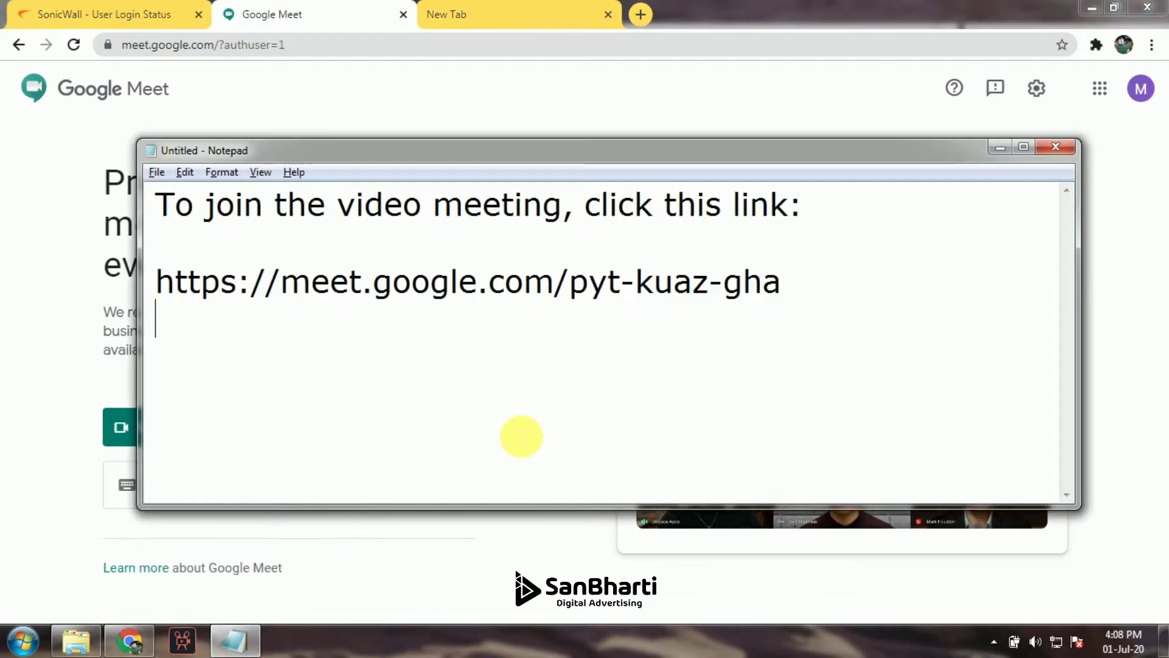
drag(161, 287, 847, 307)
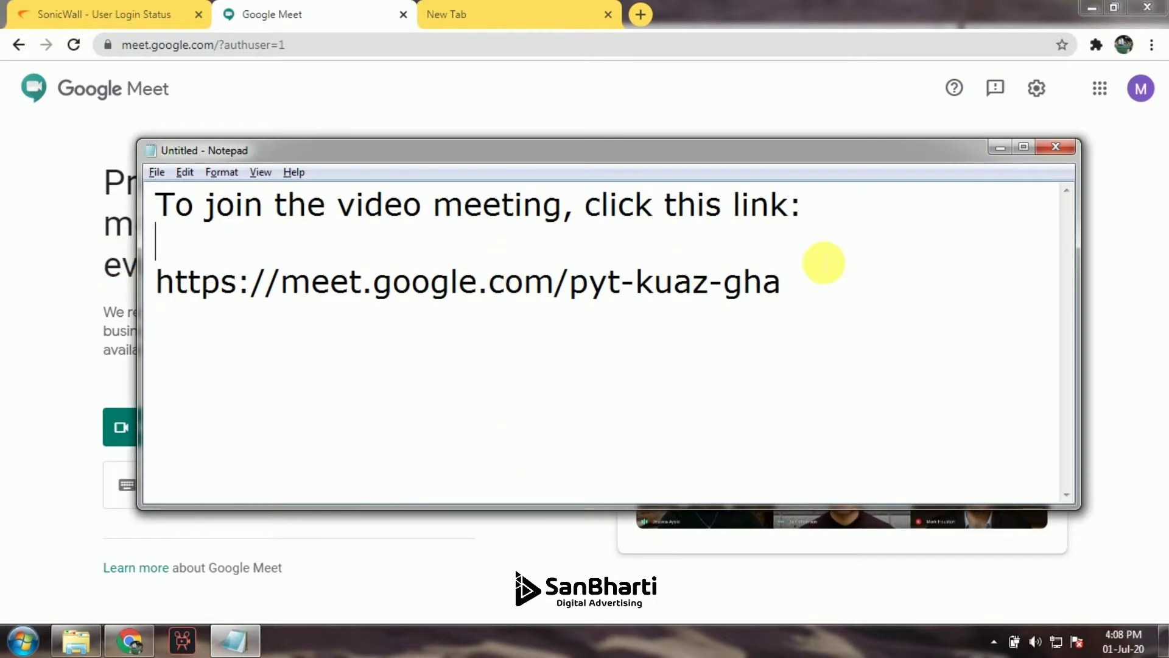
click(397, 326)
drag(782, 281, 514, 295)
click(349, 281)
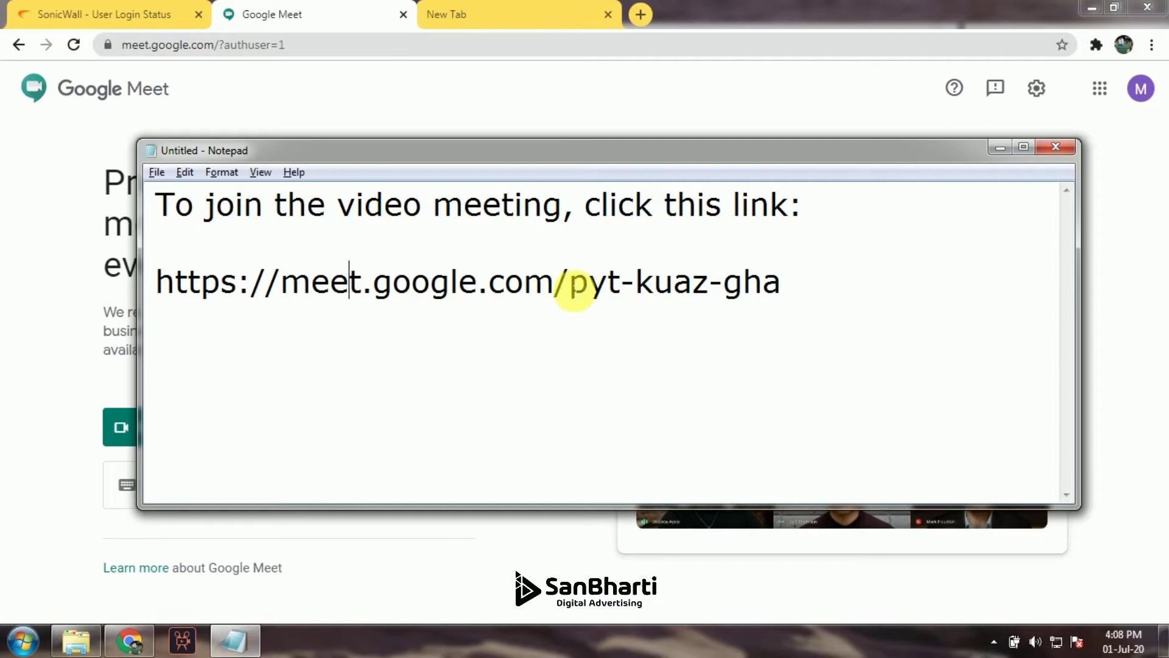
drag(571, 286, 852, 288)
key(ctrl+c)
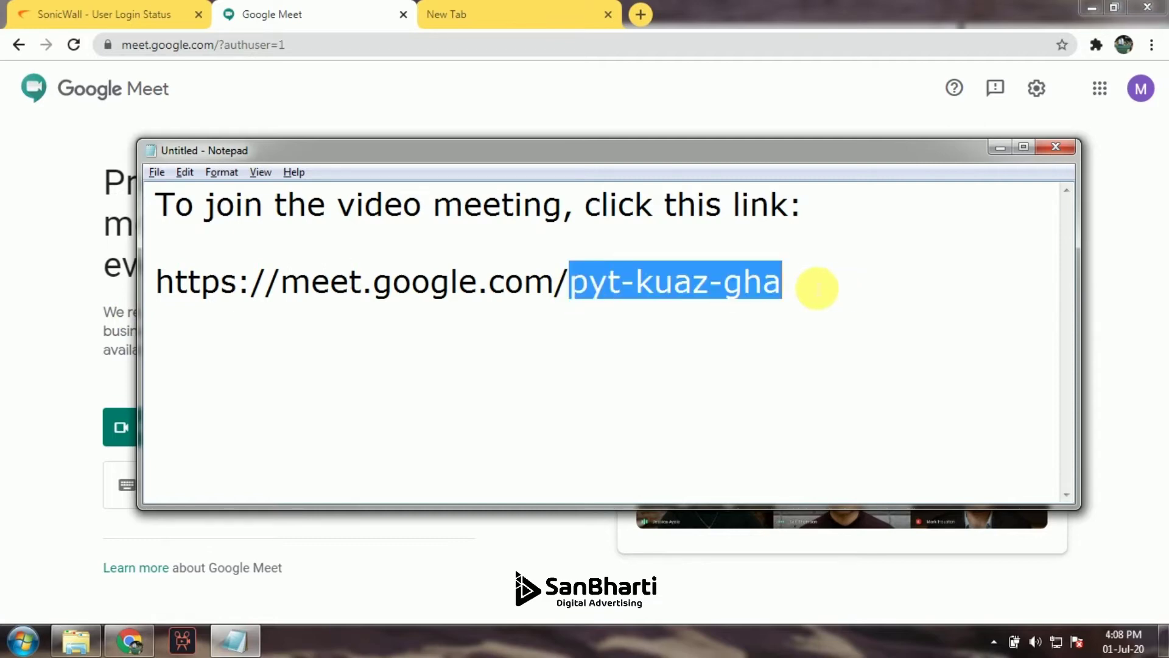
click(6, 242)
click(303, 491)
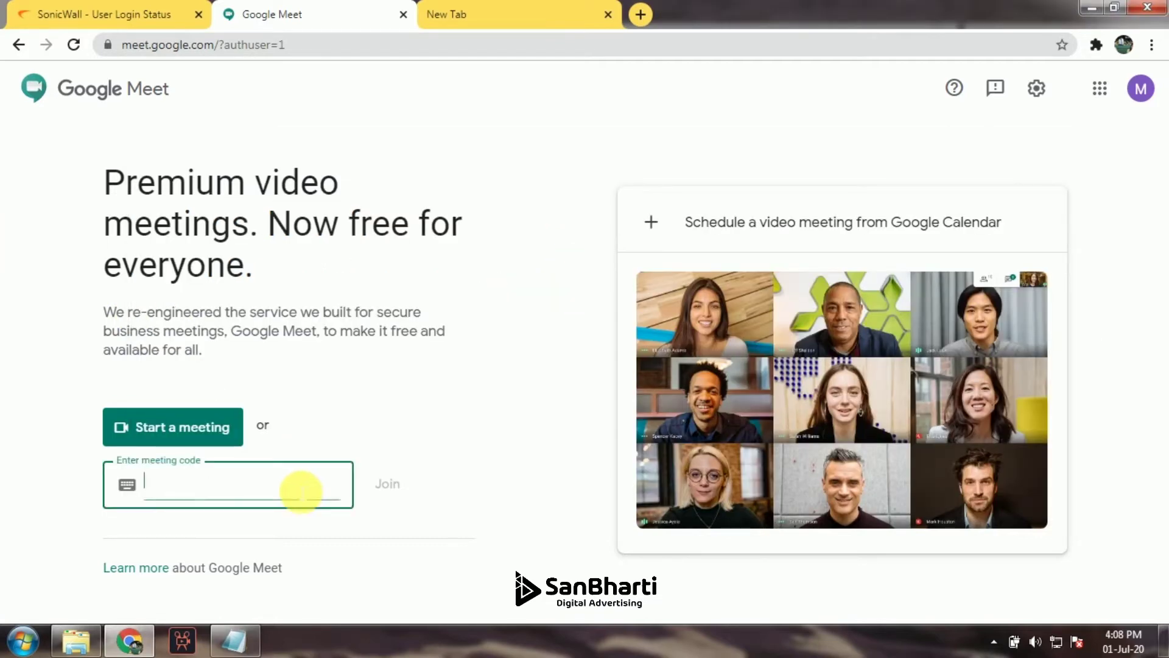
key(ctrl+v)
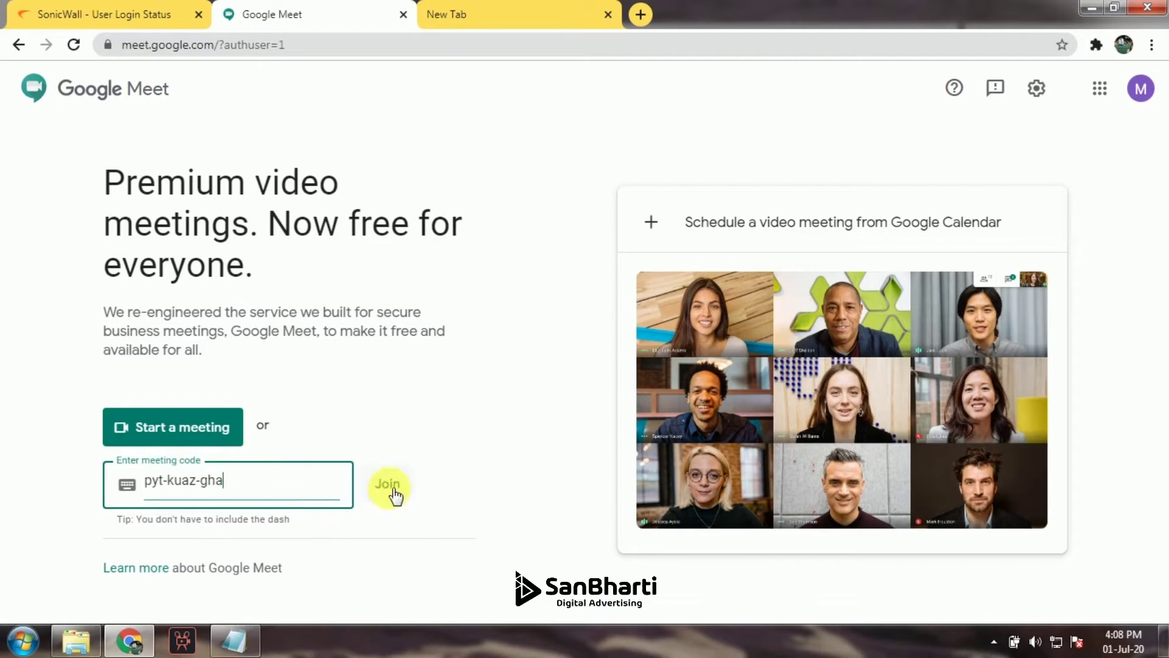
click(389, 487)
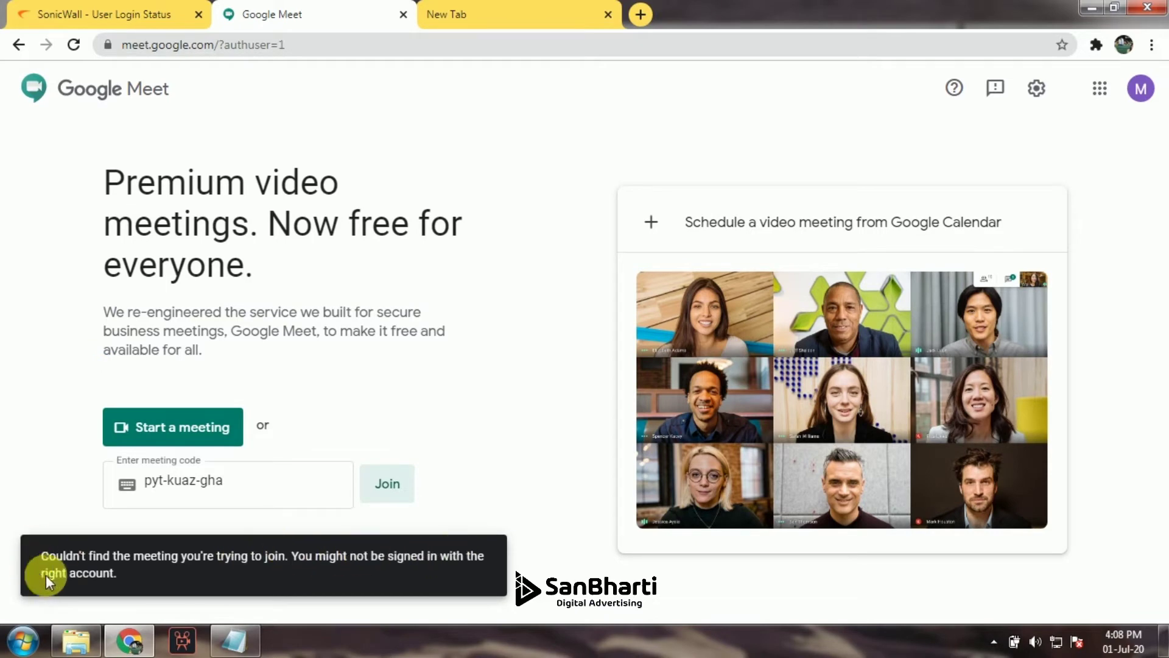
Retry joining with the code, then select the full meeting link in Notepad
drag(261, 477, 122, 473)
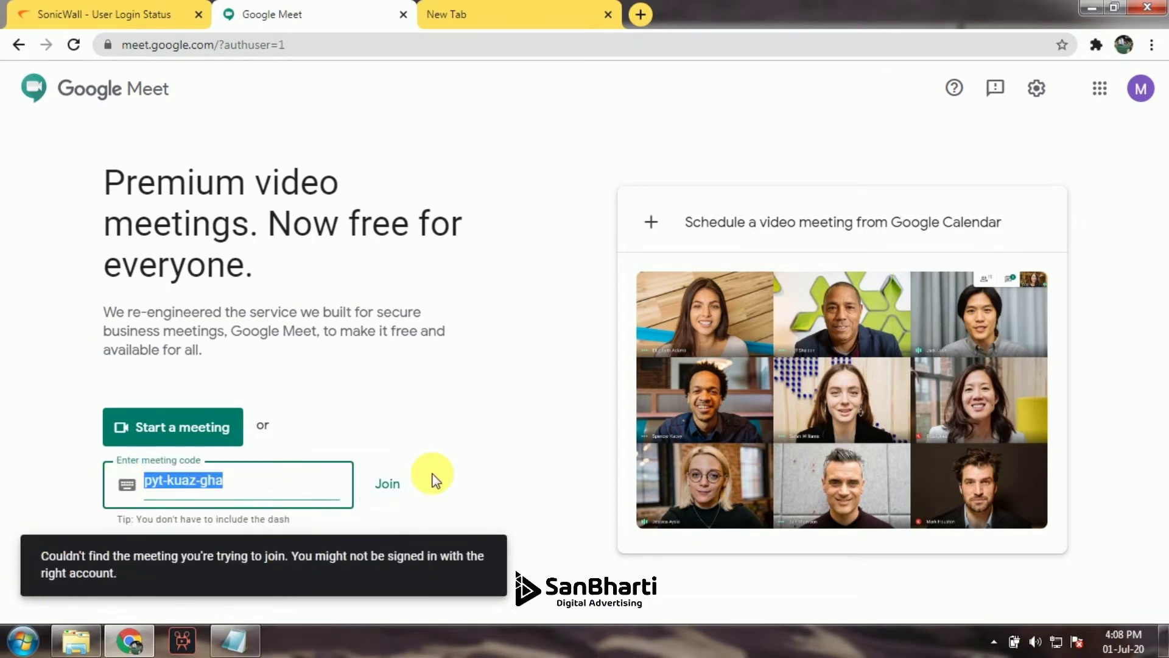
click(396, 480)
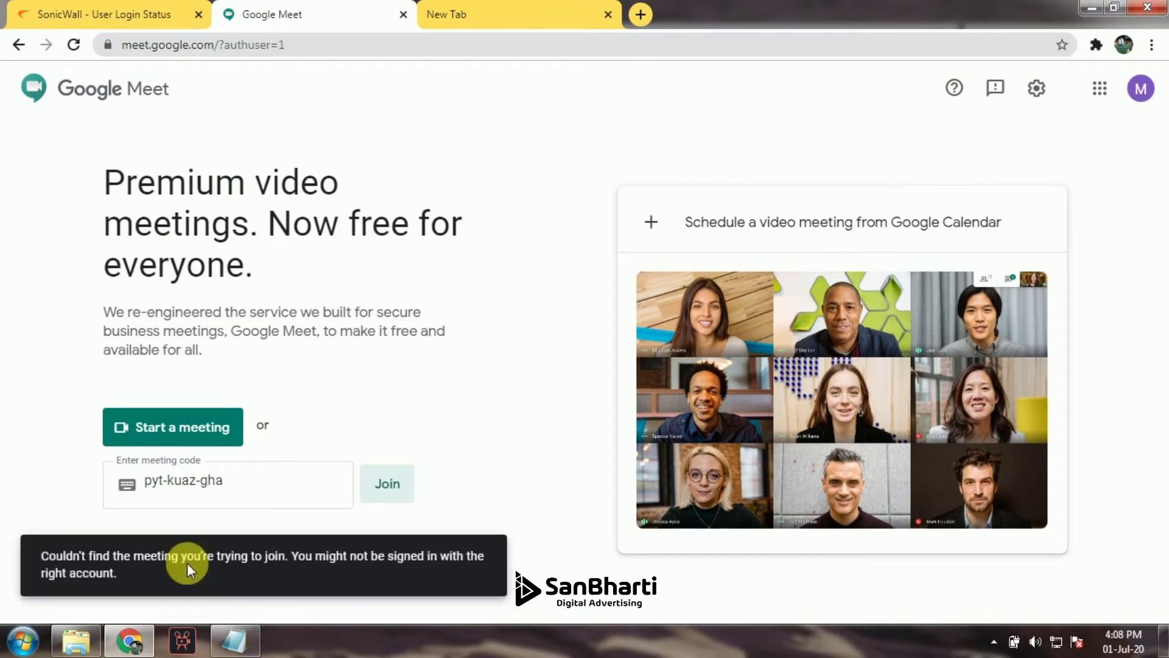
click(236, 637)
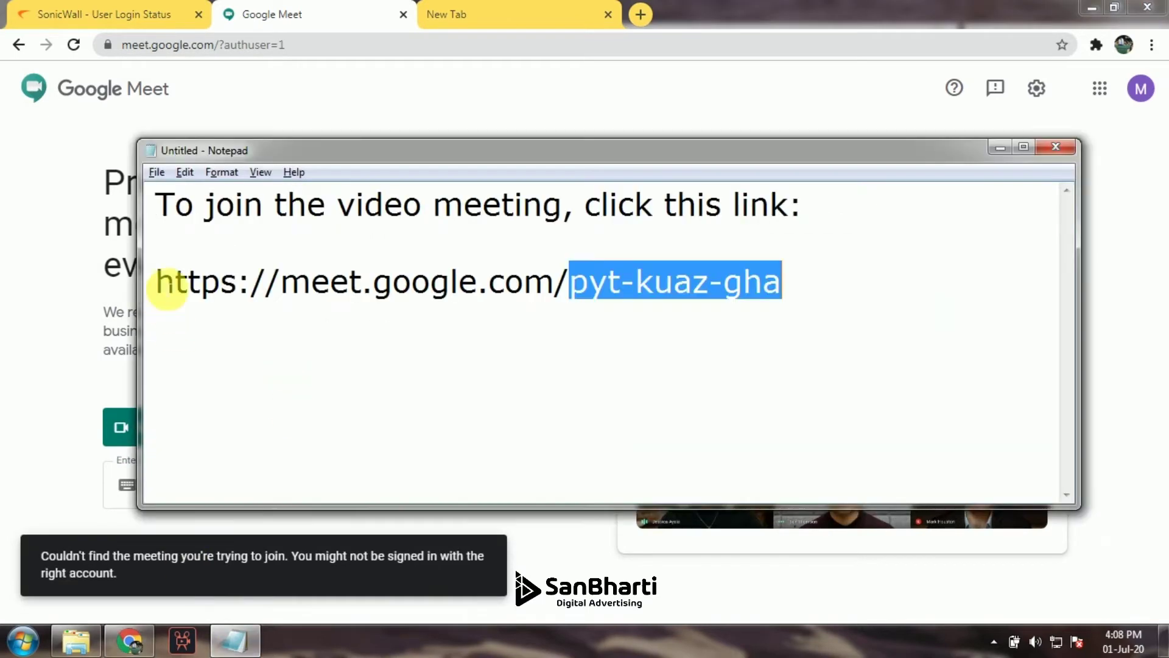
drag(160, 282, 789, 282)
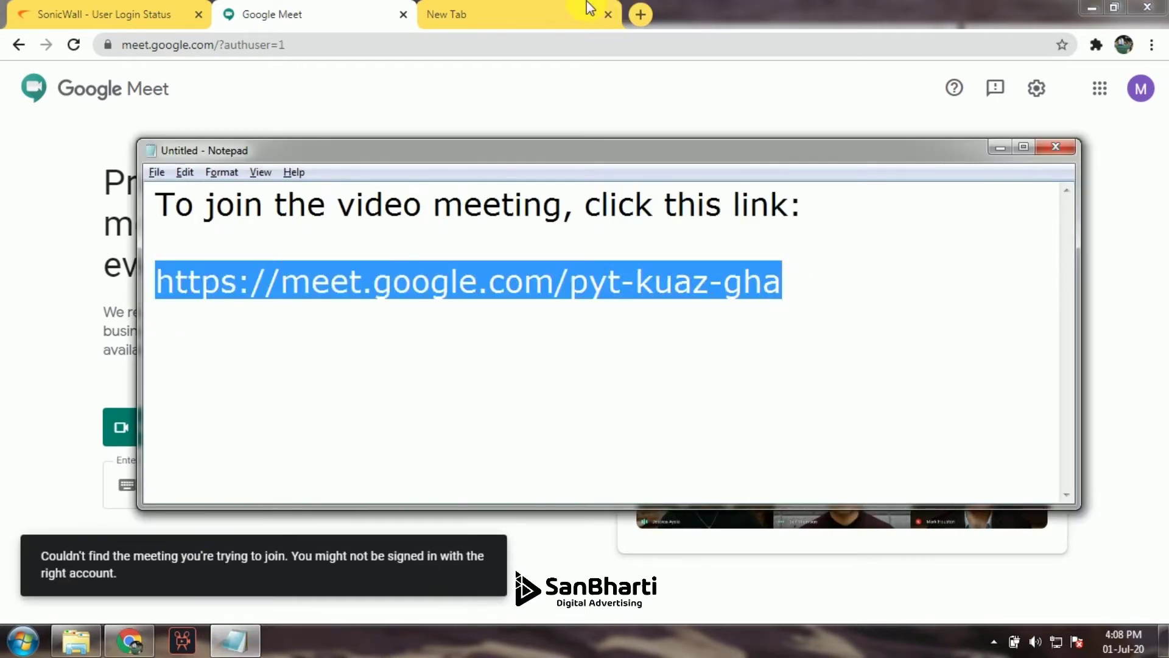
Open the pasted pyt-kuaz-gha meeting link in the third tab, then return to Meet home
click(477, 14)
click(480, 46)
text(https://meet.google.com/pyt-kuaz-gha)
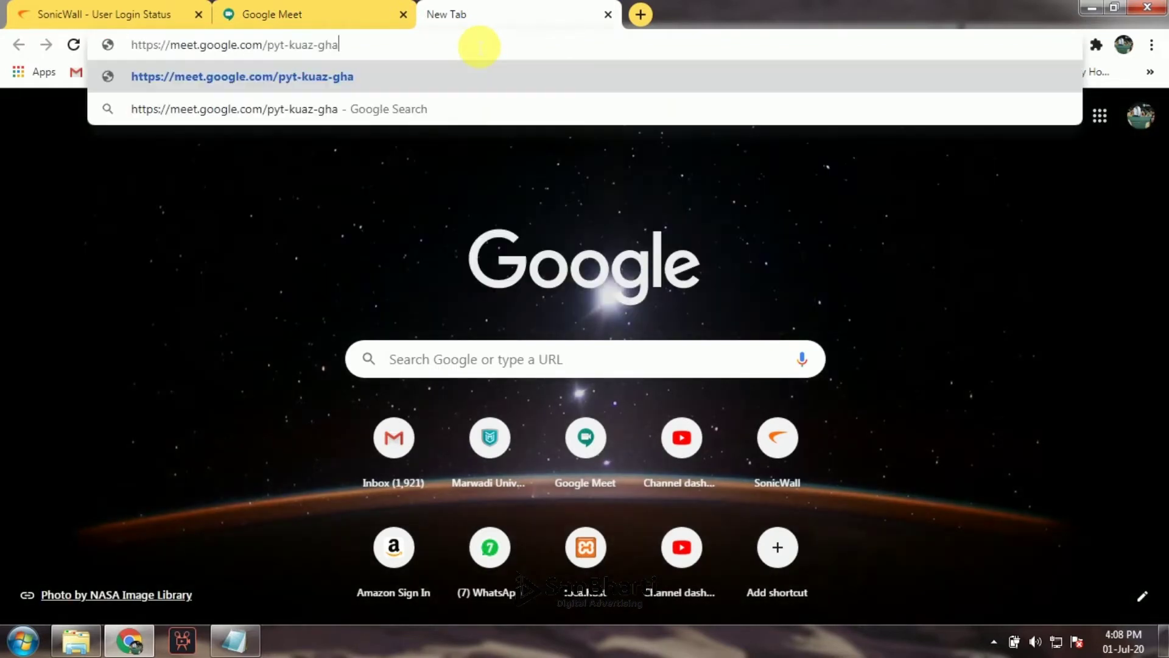
key(Return)
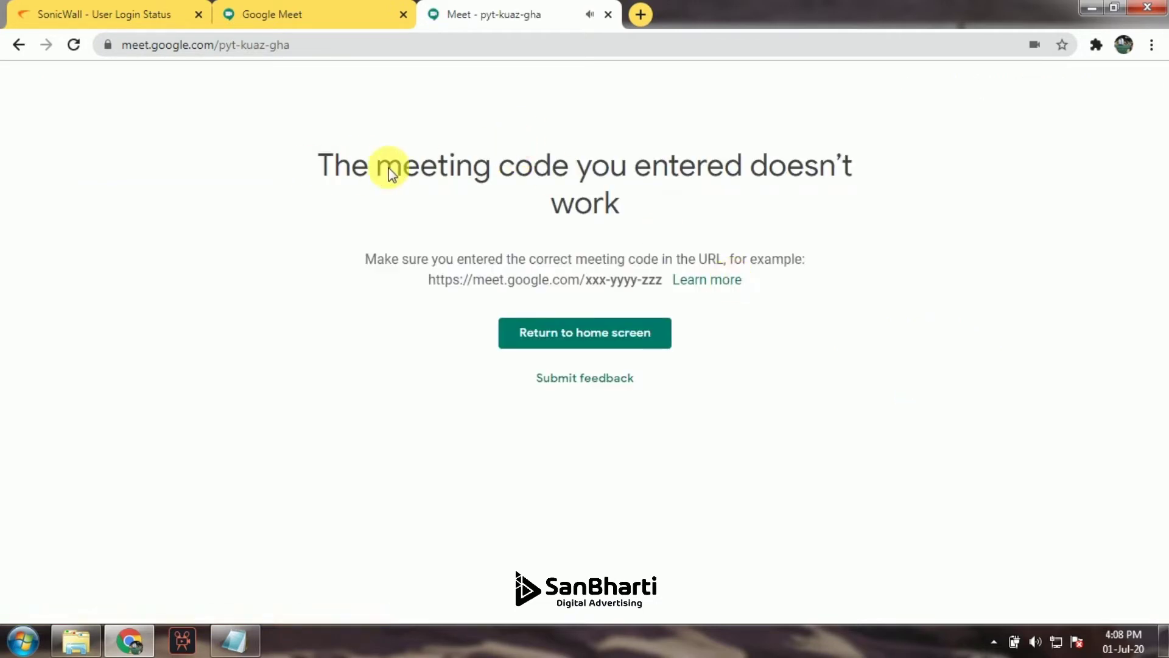
click(581, 352)
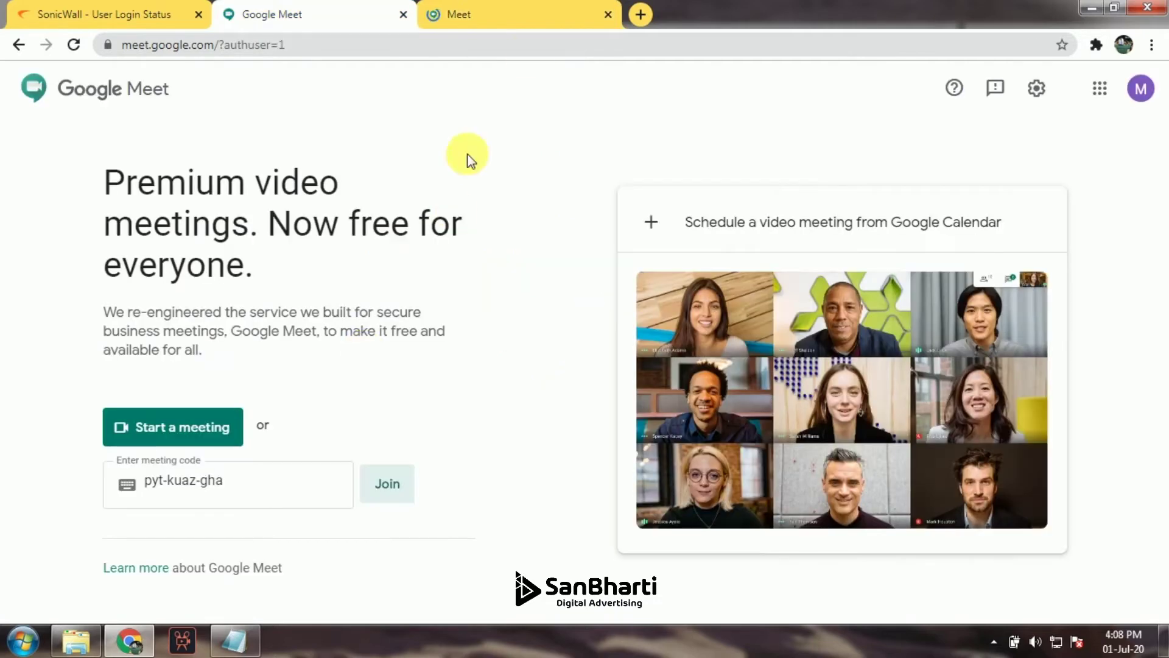
Close the third tab and retry joining with the meeting code
click(611, 14)
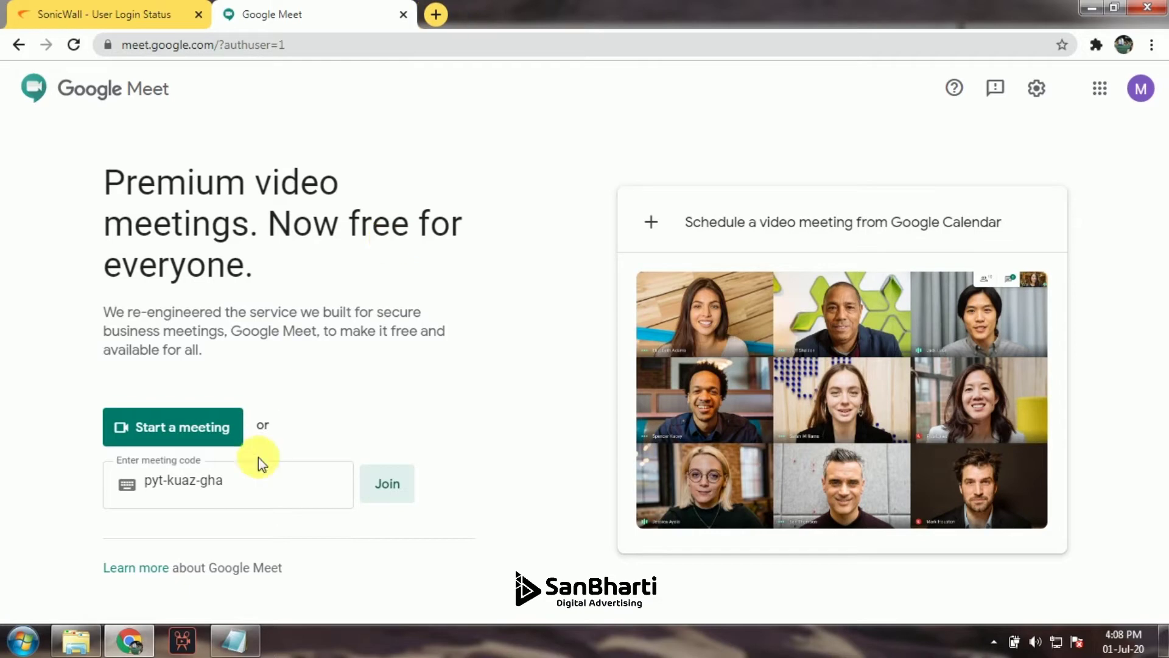
click(379, 487)
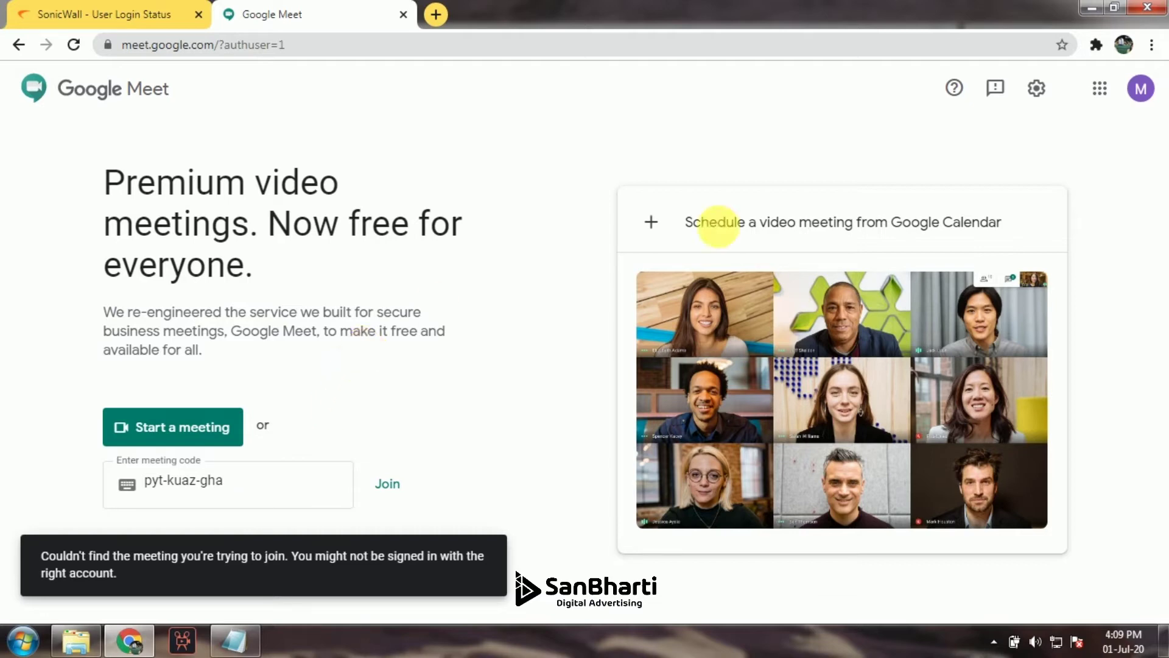
click(568, 156)
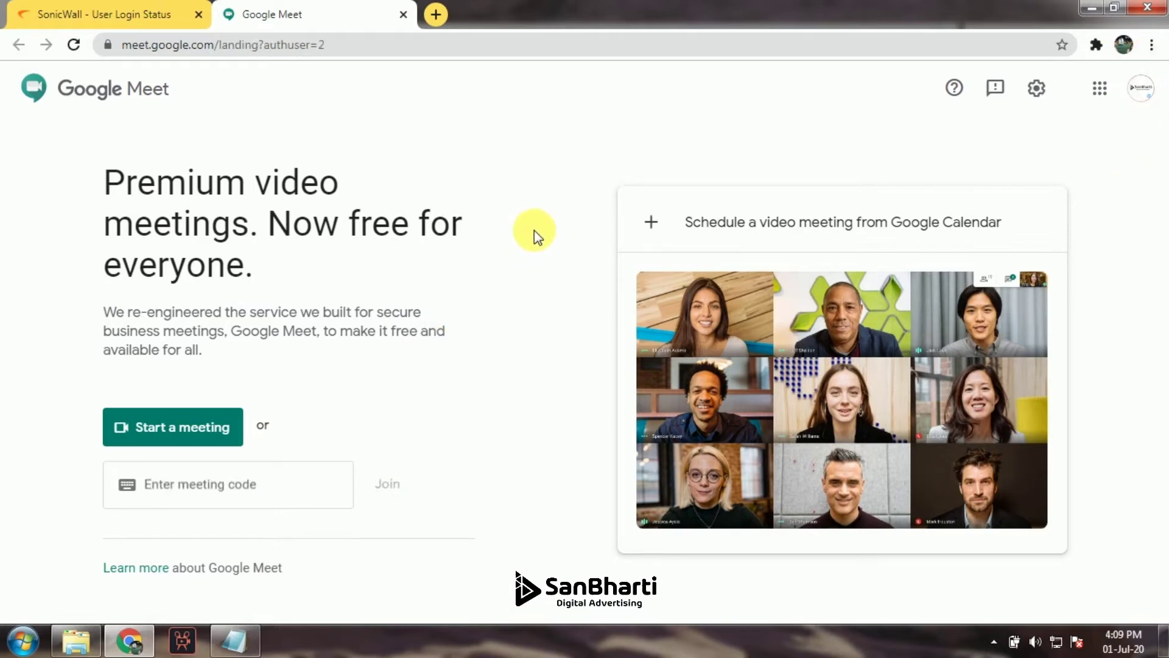
Check the signed-in account and launch Google Calendar from the Google apps menu
click(1138, 94)
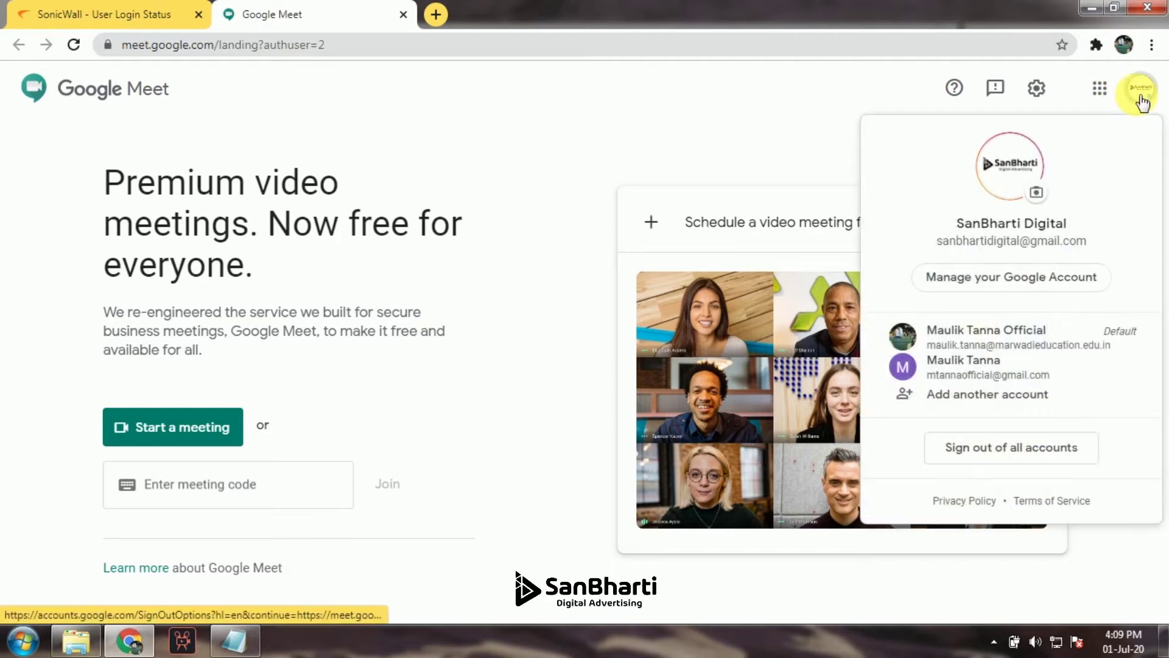
click(1102, 91)
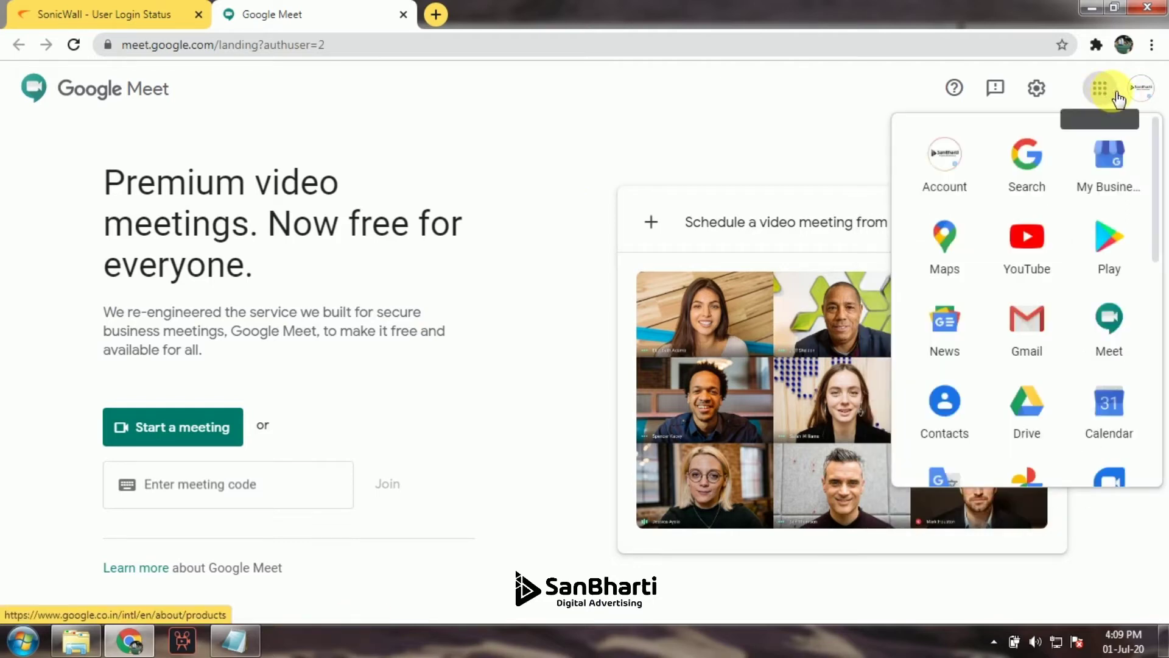
click(743, 144)
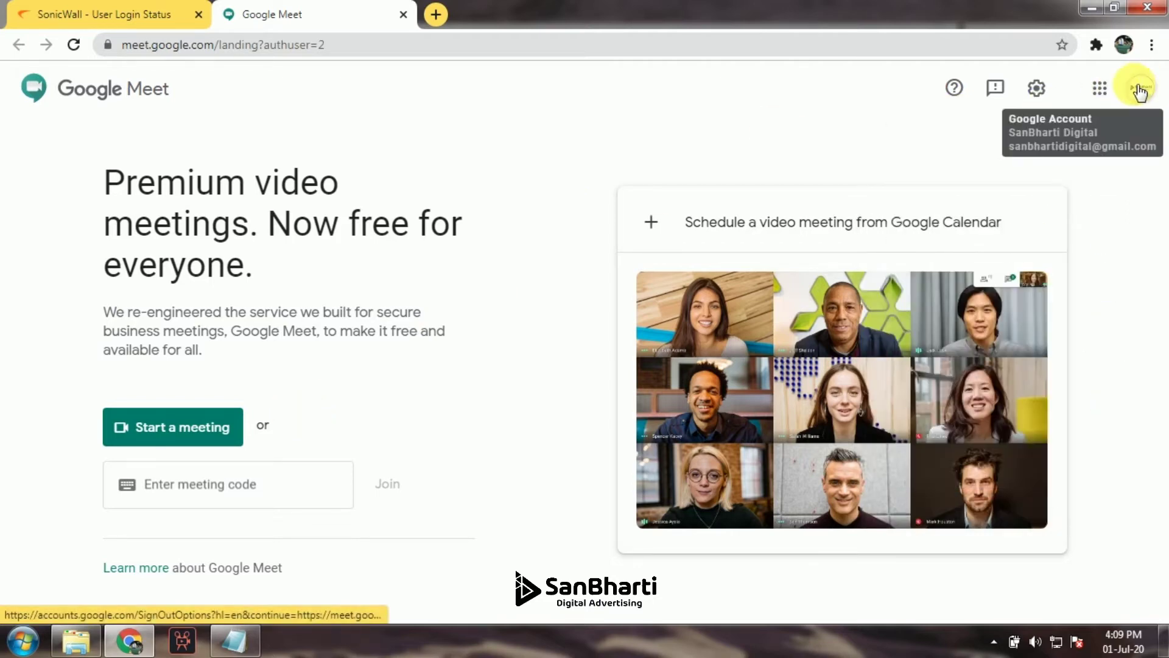
click(1093, 92)
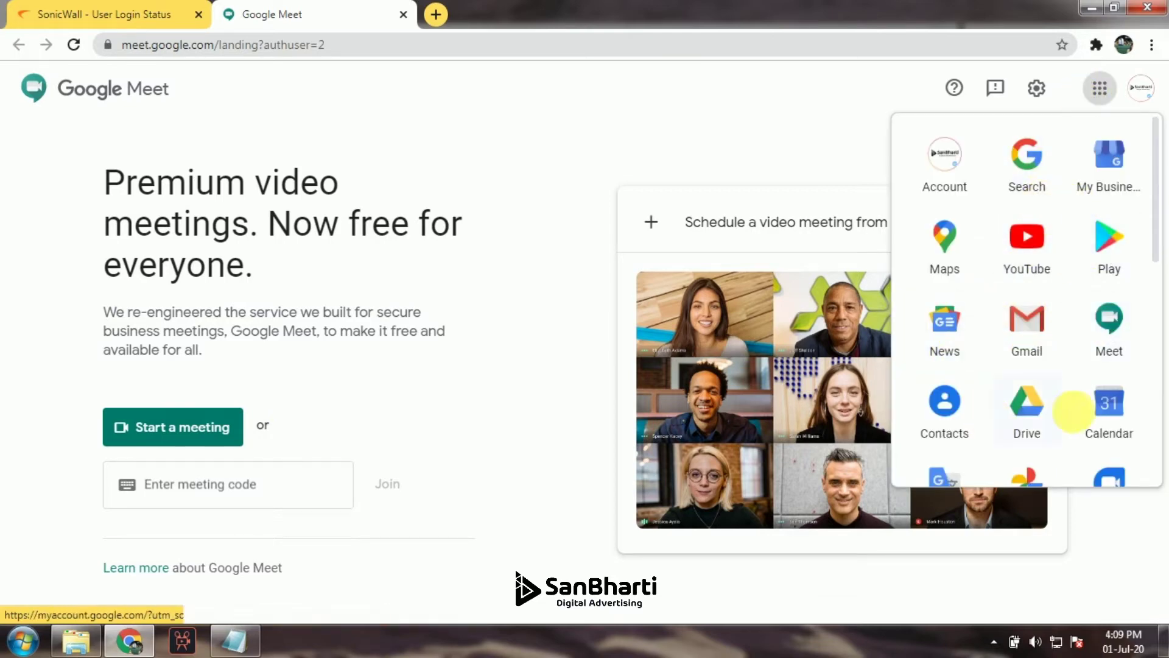
click(1109, 405)
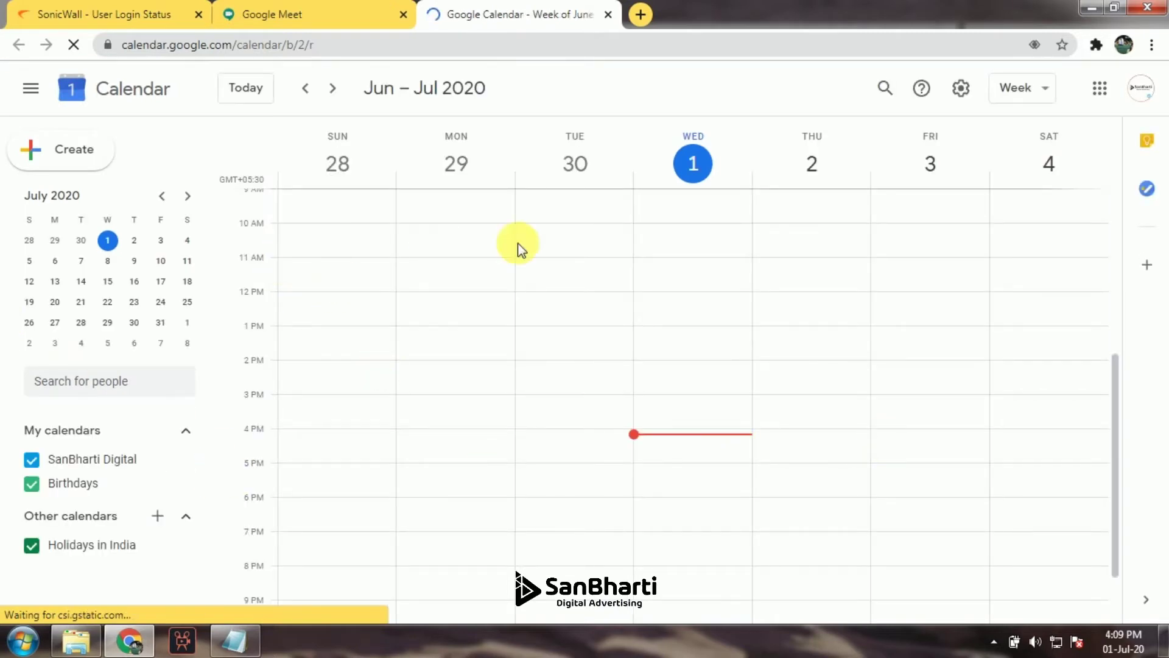
Create a new event starting Jul 1, 2020 at 10:00am
click(33, 162)
text(Online Lecture)
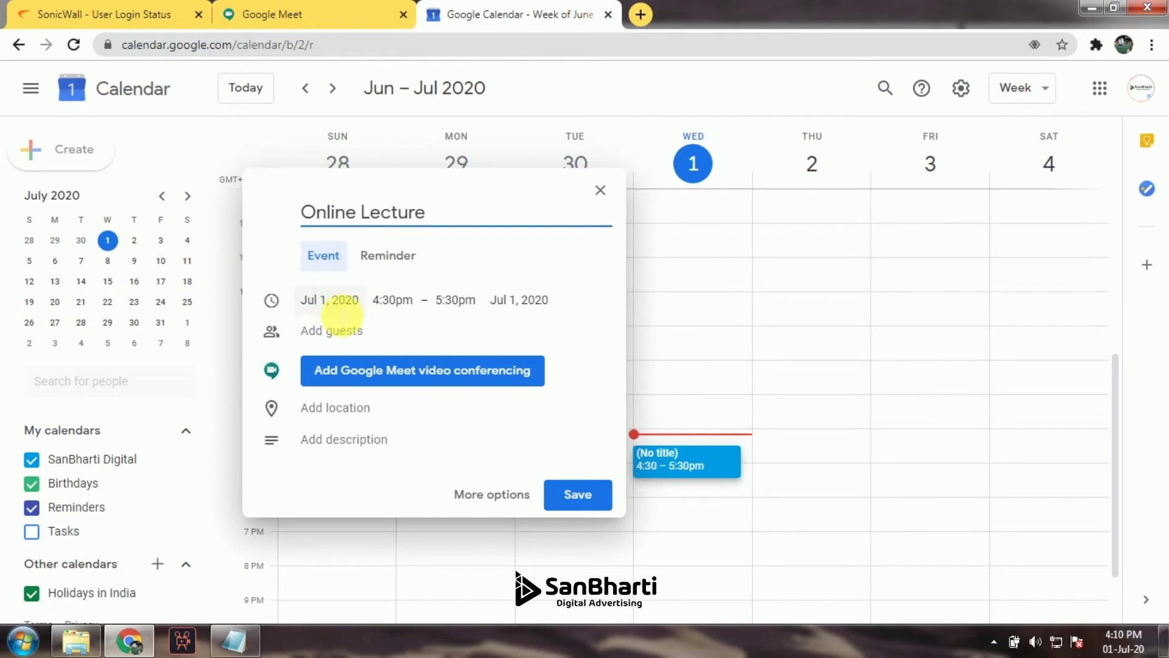
click(391, 300)
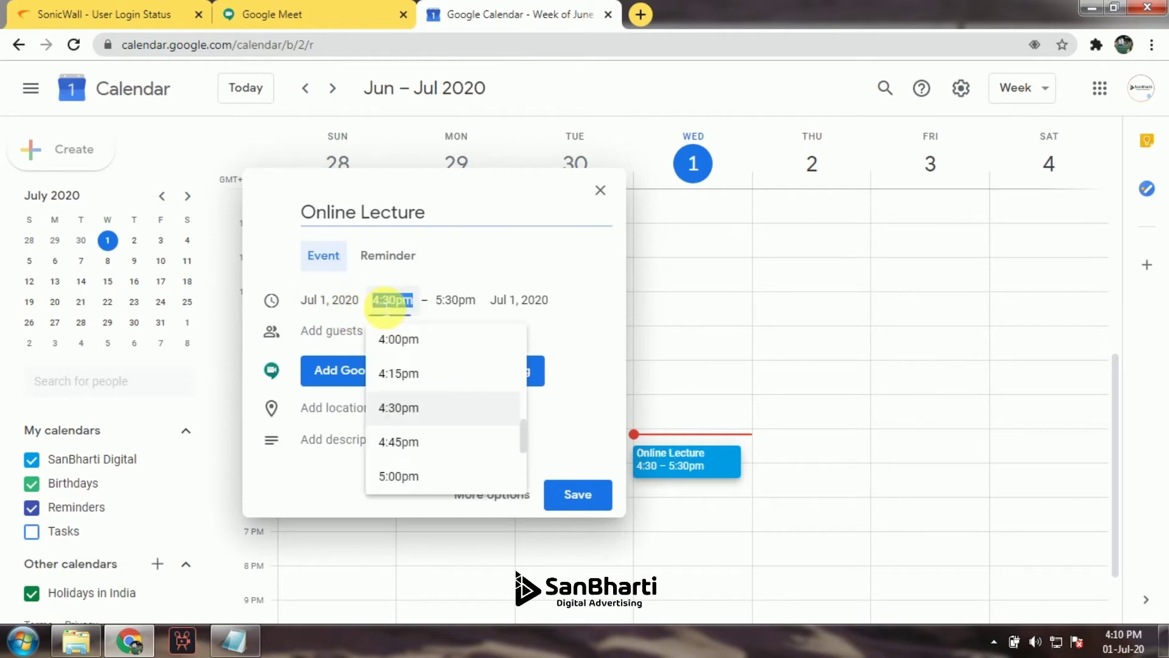
scroll(424, 417, up, 7)
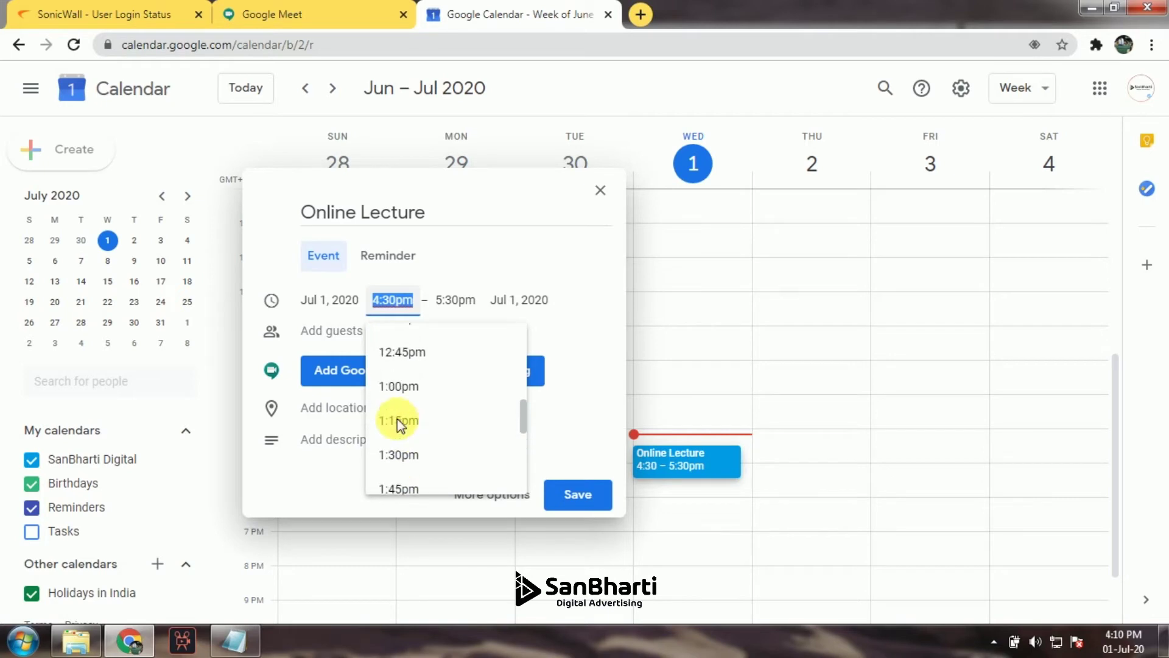
scroll(397, 419, up, 8)
click(344, 298)
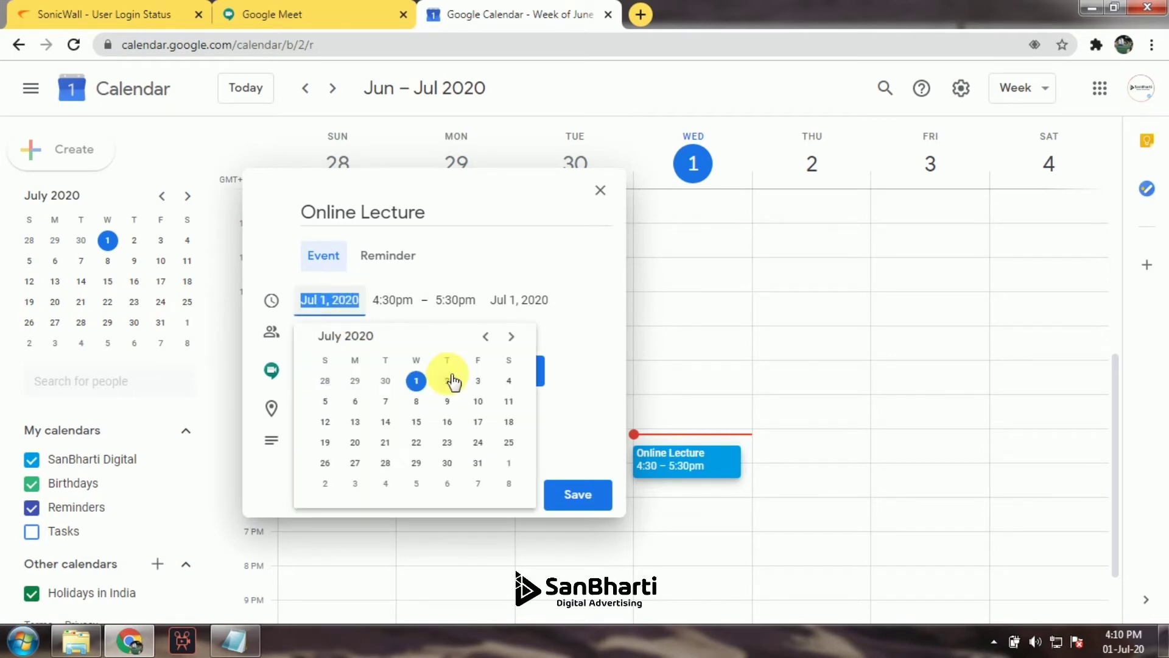
click(449, 378)
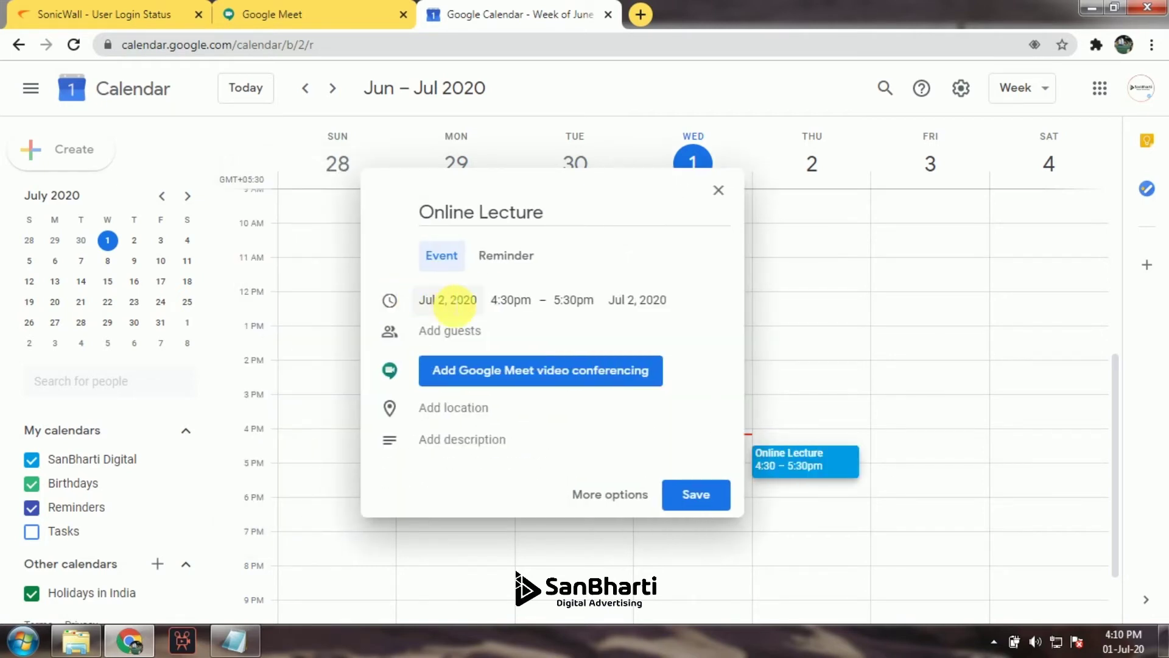
click(456, 301)
click(535, 381)
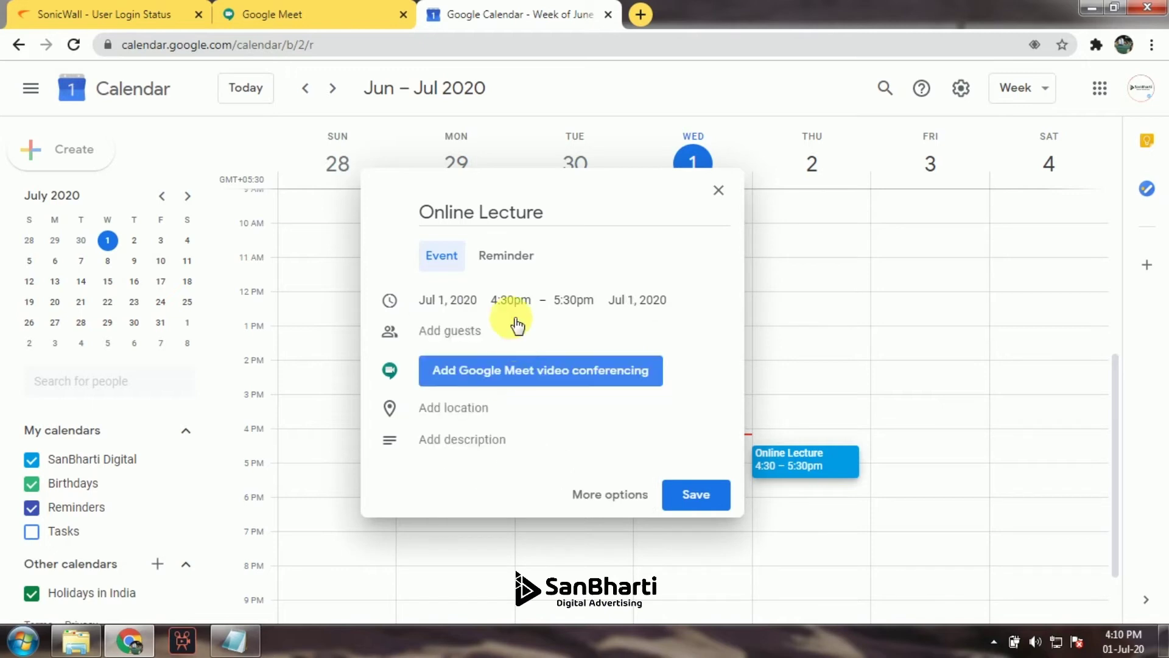
click(517, 300)
click(393, 299)
scroll(417, 397, up, 3)
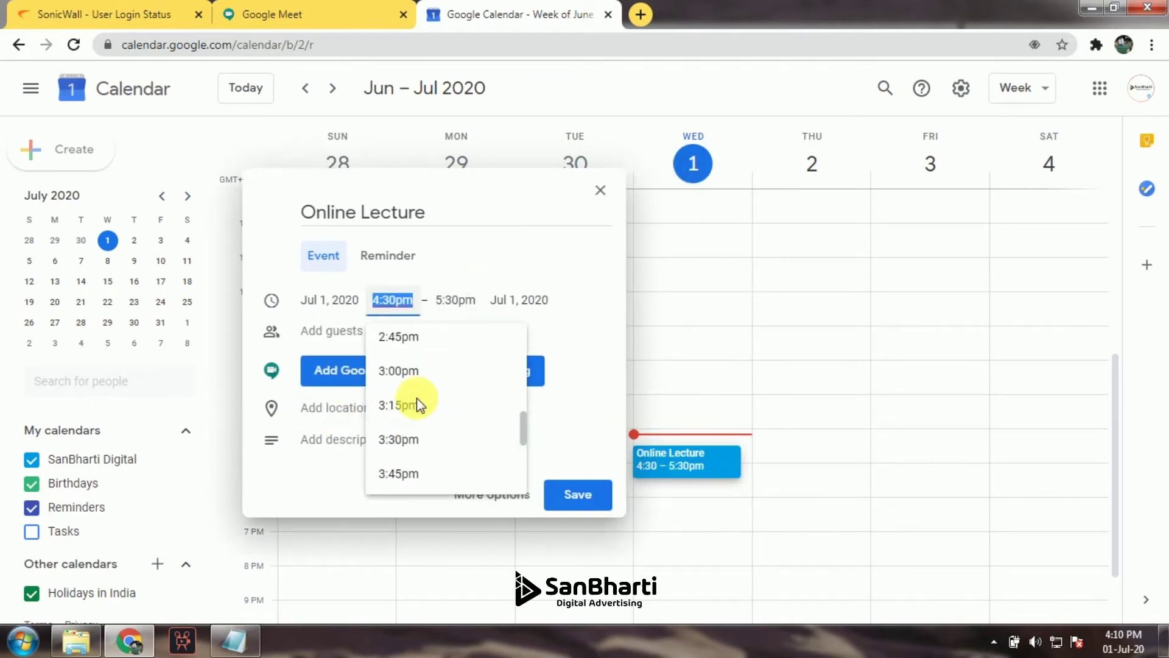
scroll(416, 397, up, 3)
scroll(417, 397, up, 5)
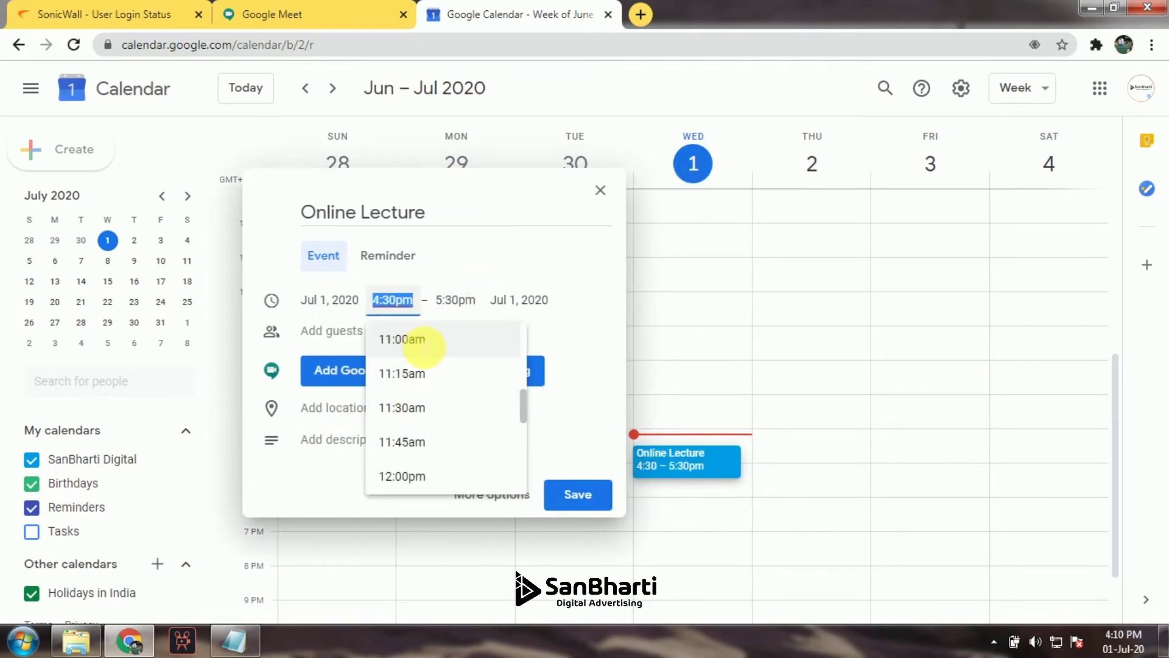
scroll(425, 345, up, 4)
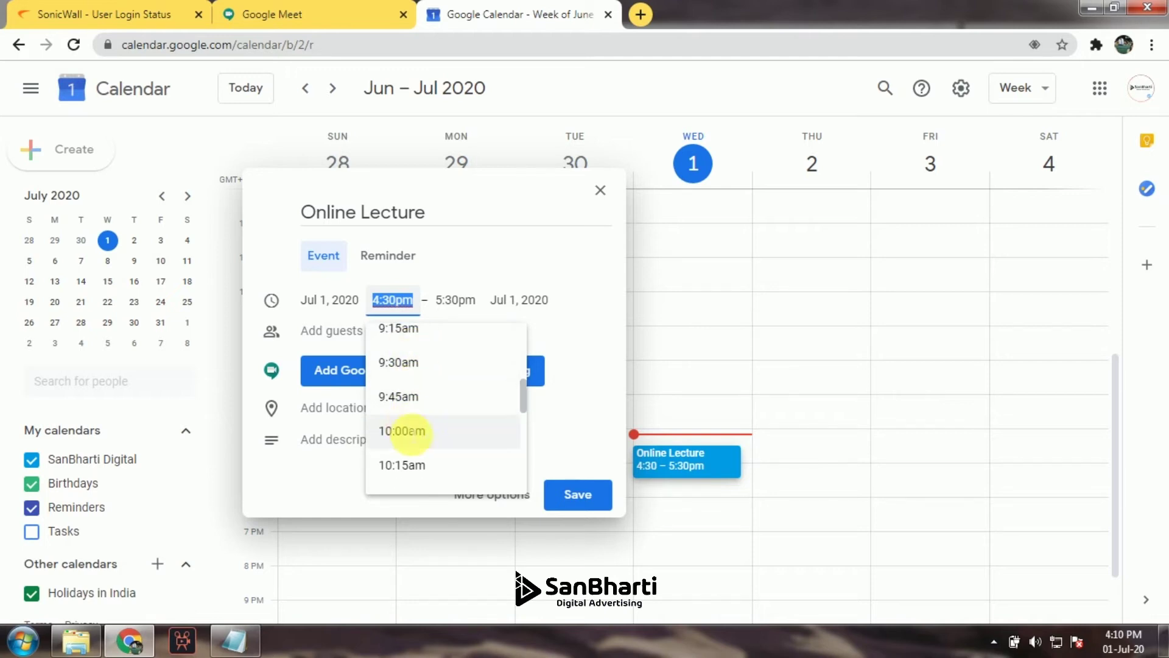
click(427, 430)
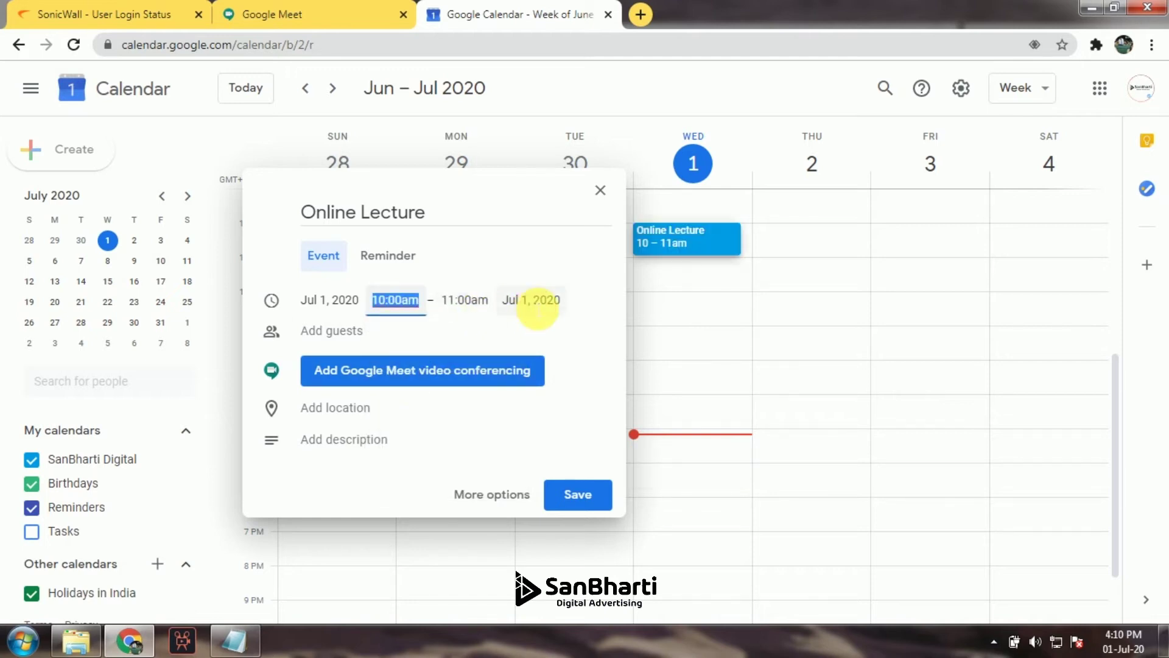
Set the event's end to Oct 31, 2020 at 6:00pm
click(537, 302)
click(713, 336)
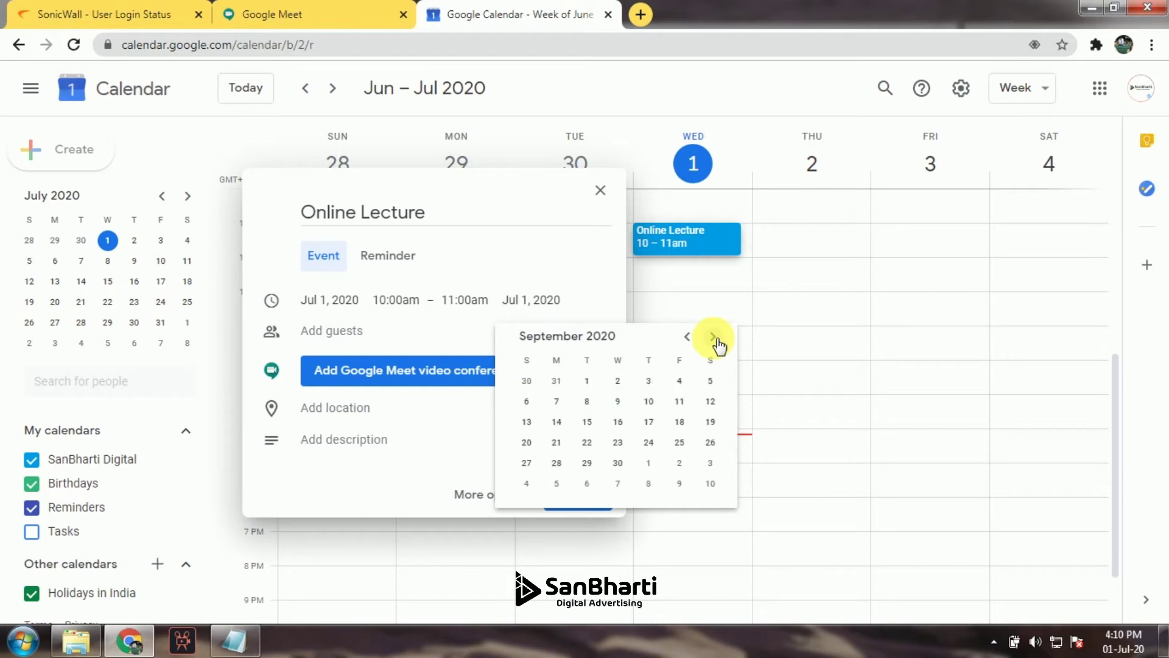
click(714, 338)
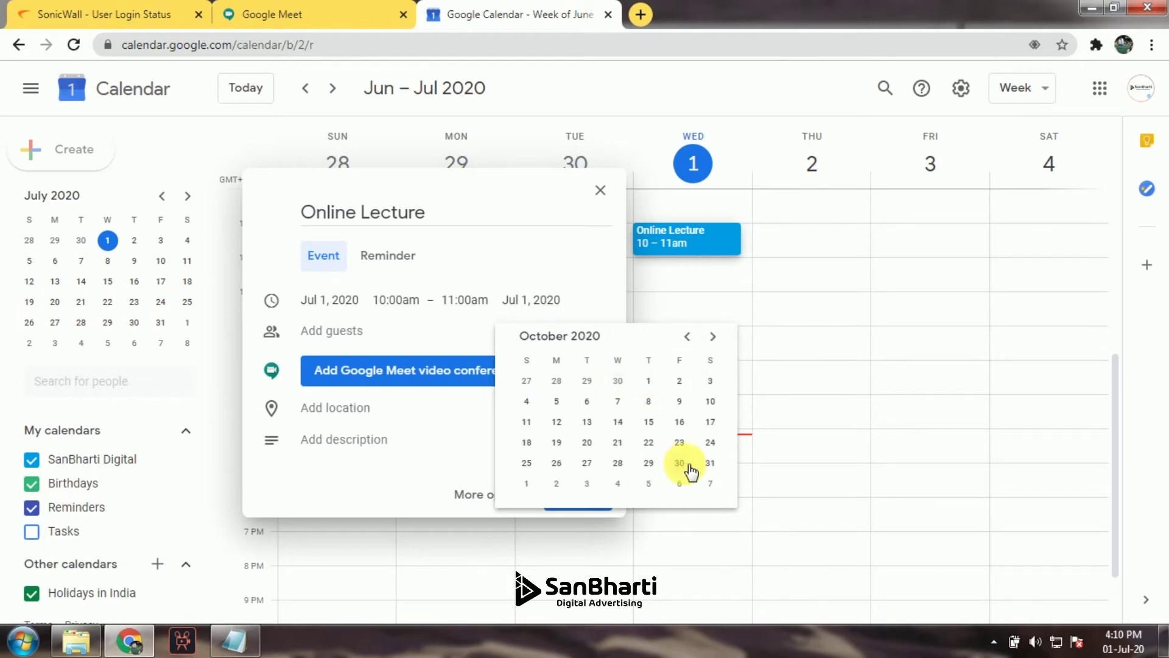
click(710, 462)
click(475, 299)
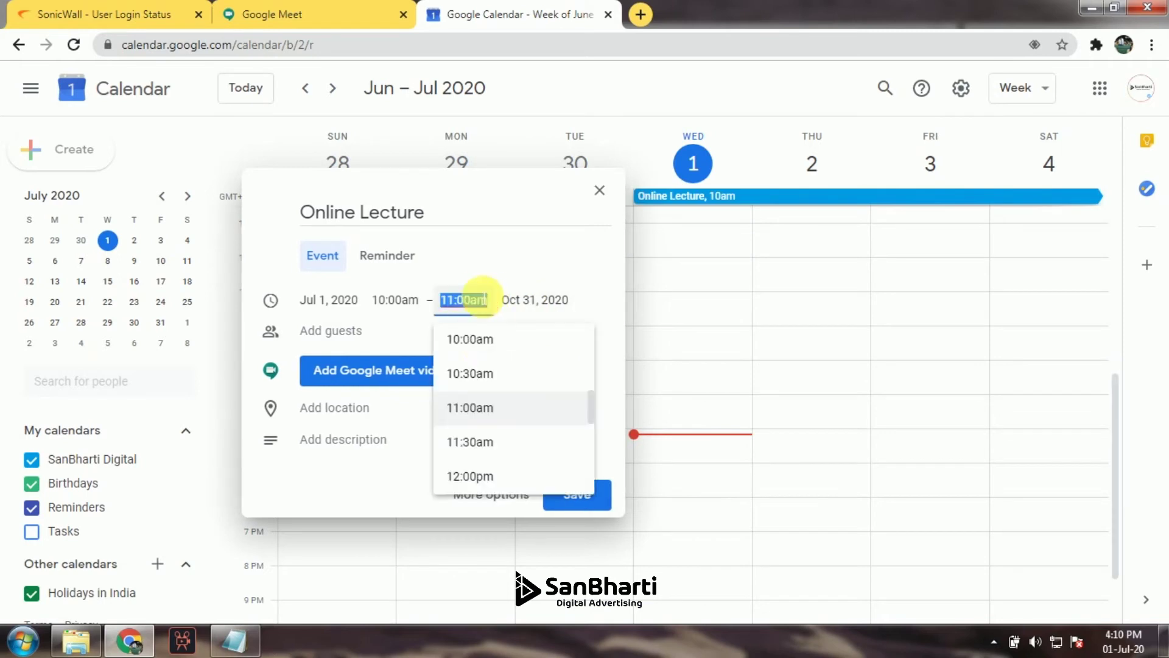
scroll(479, 448, down, 2)
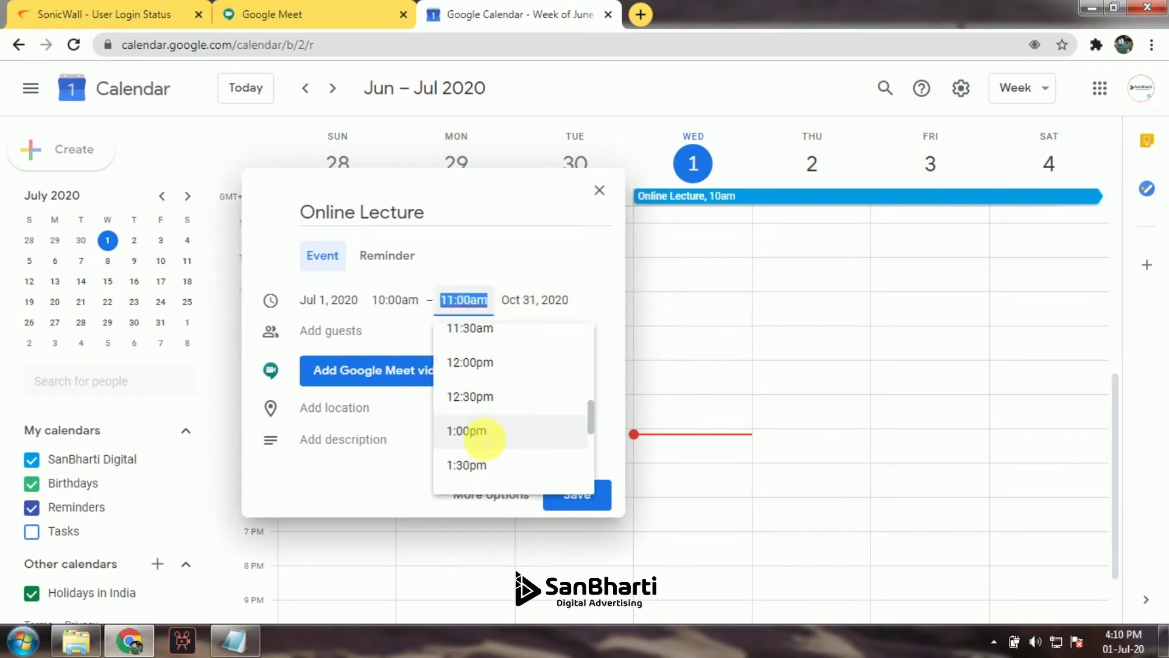
scroll(480, 439, down, 4)
scroll(472, 481, down, 2)
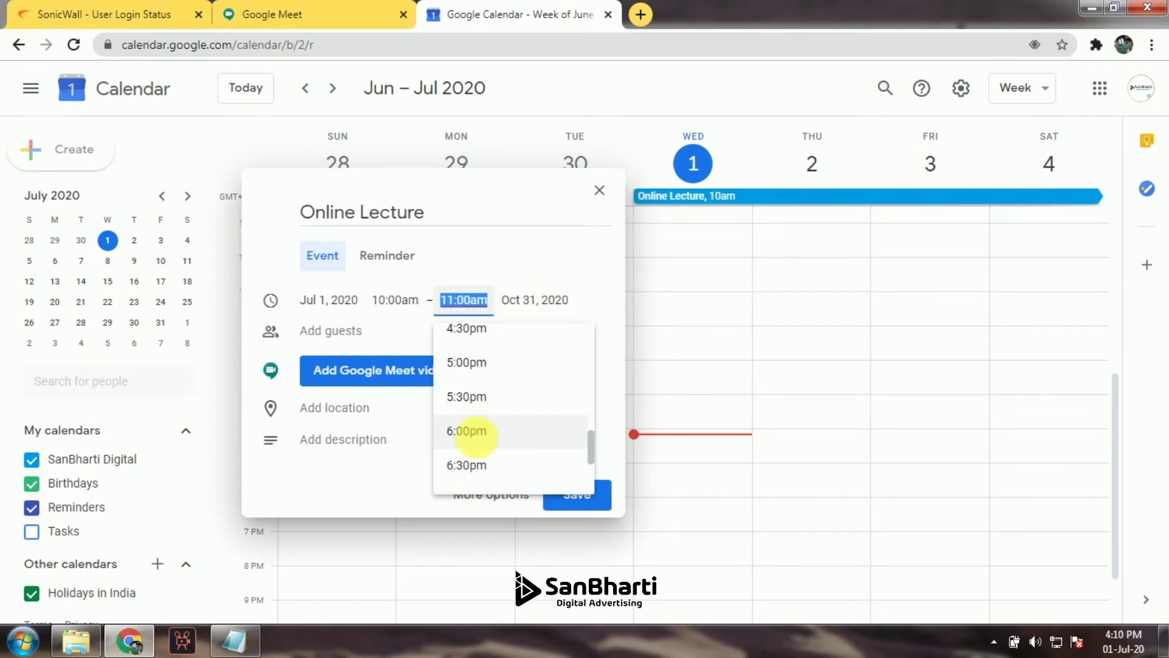
click(469, 429)
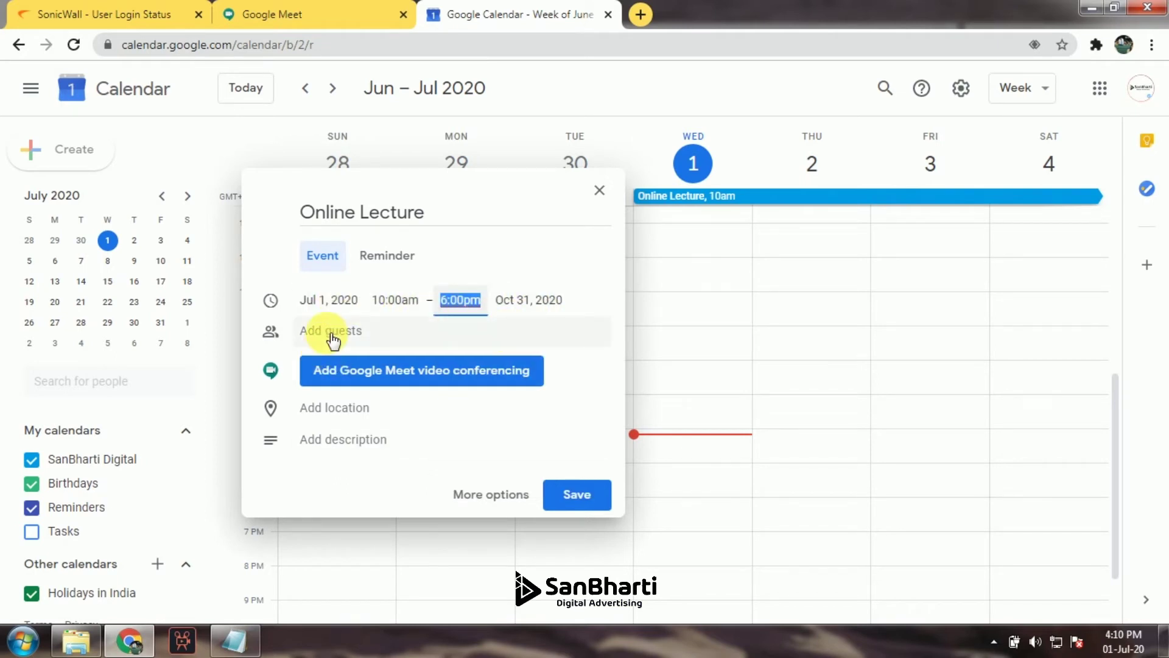
Add a Google Meet link to the event and copy it
click(353, 383)
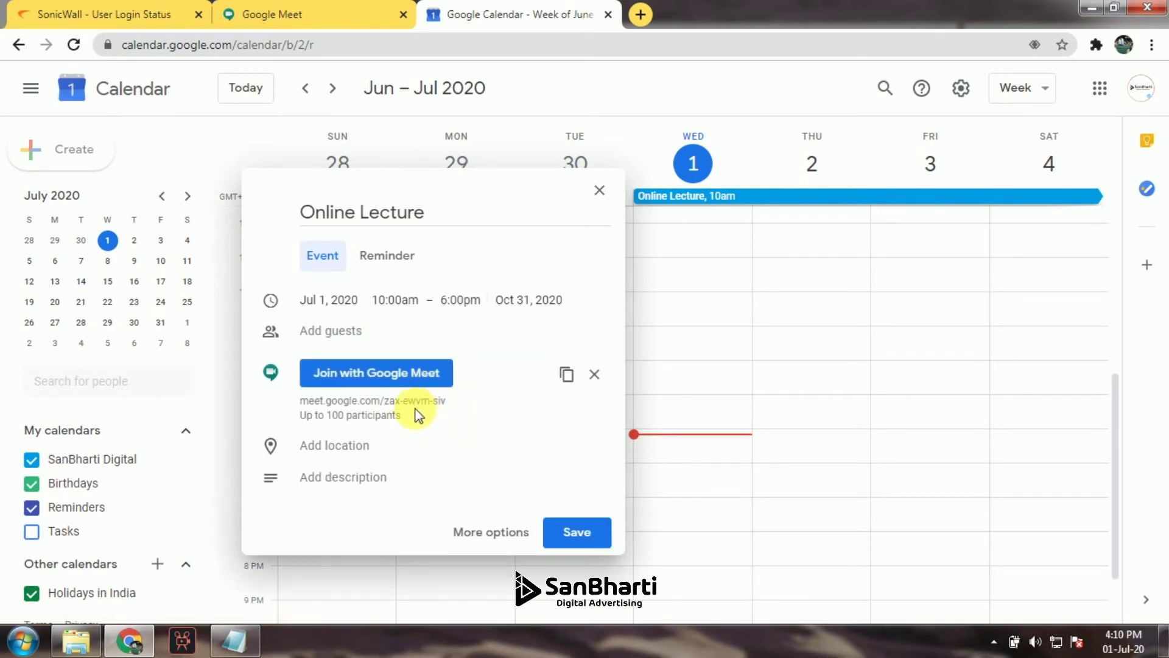
drag(307, 417, 396, 416)
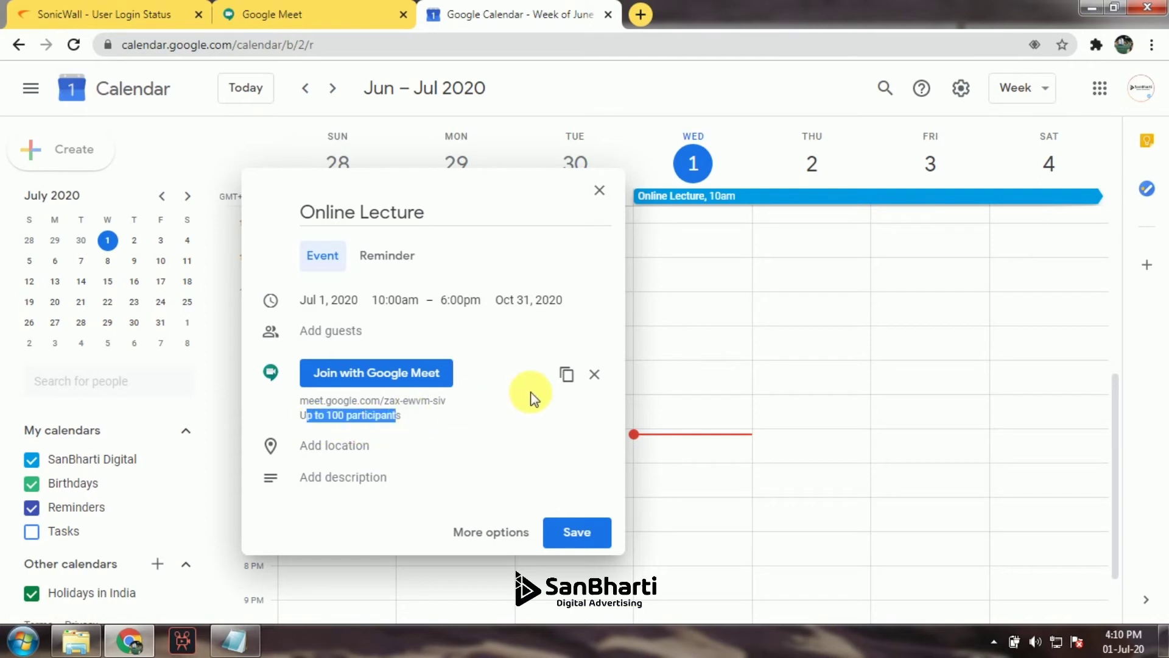
click(566, 374)
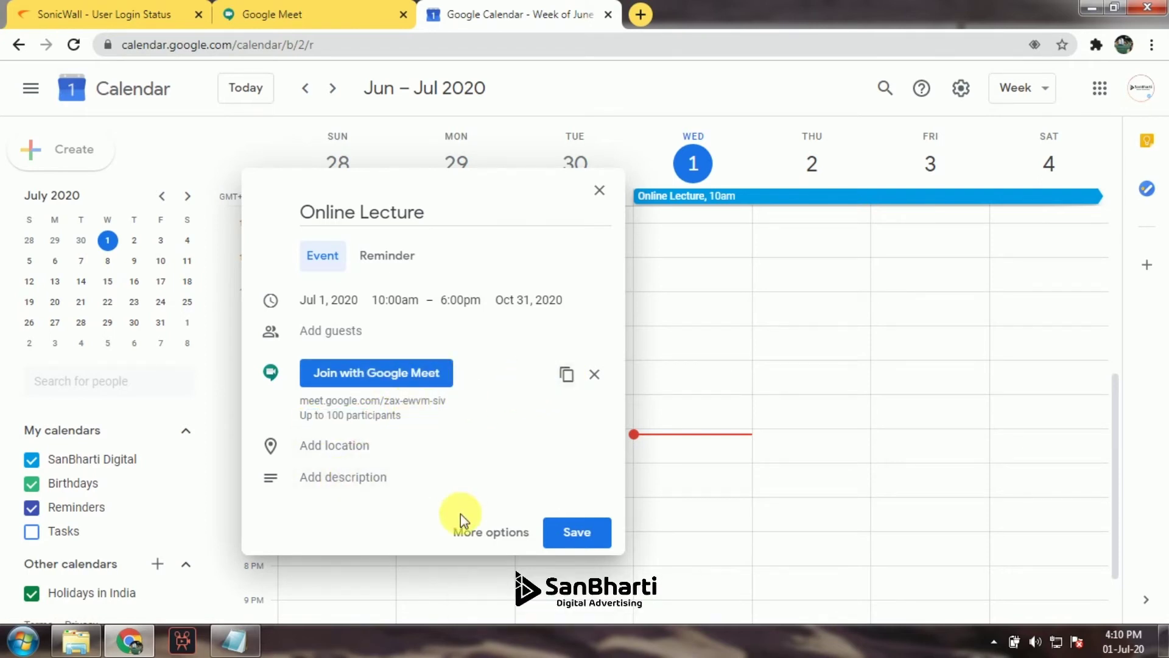
click(23, 639)
click(112, 177)
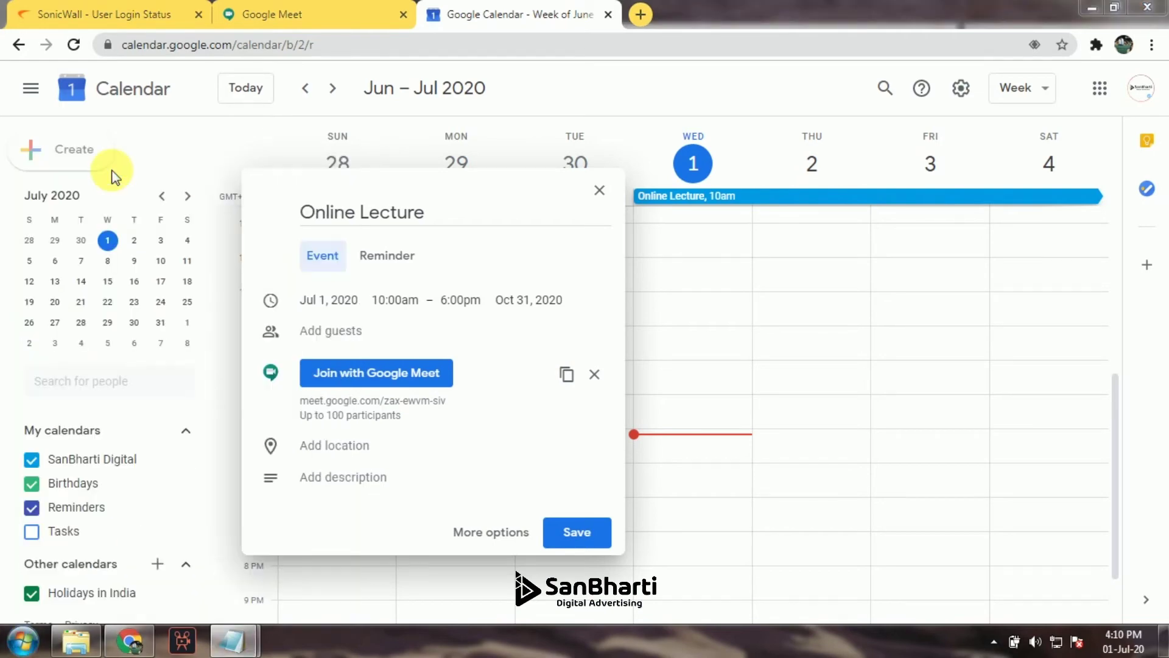
key(ctrl+v)
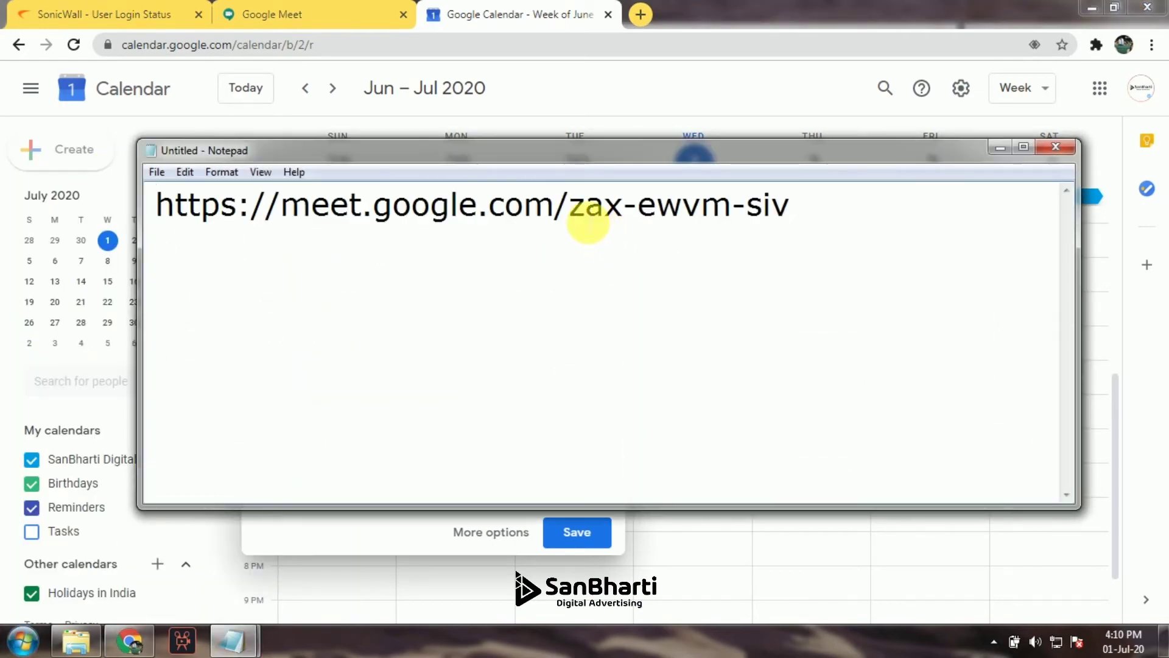
drag(570, 213, 857, 212)
click(515, 11)
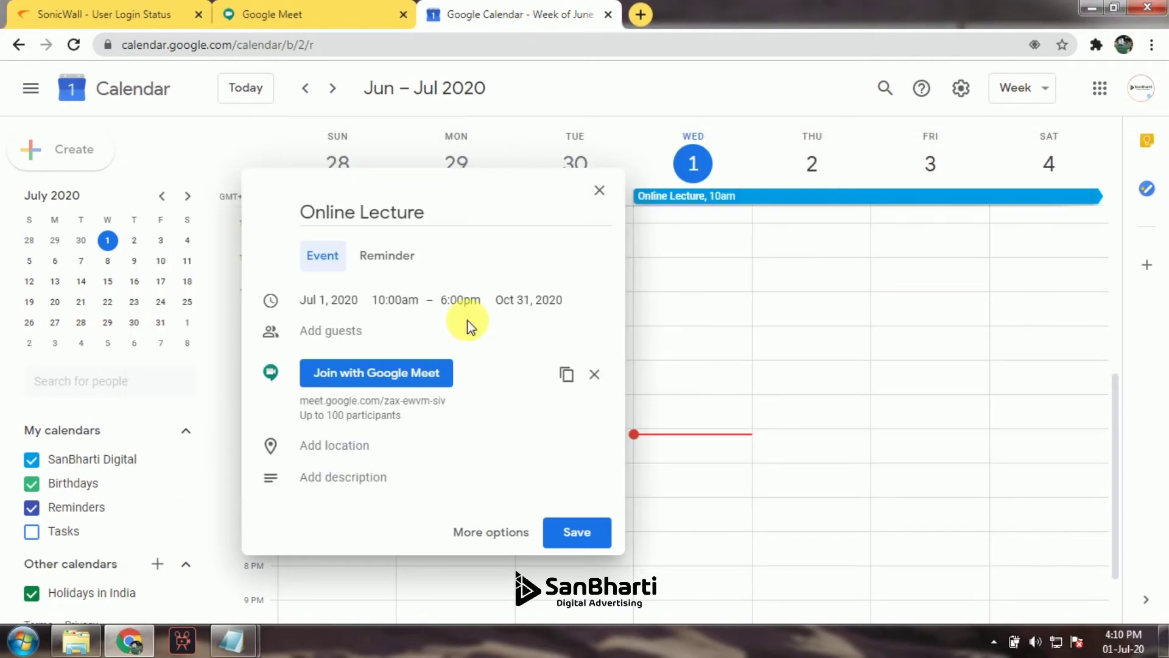
click(345, 484)
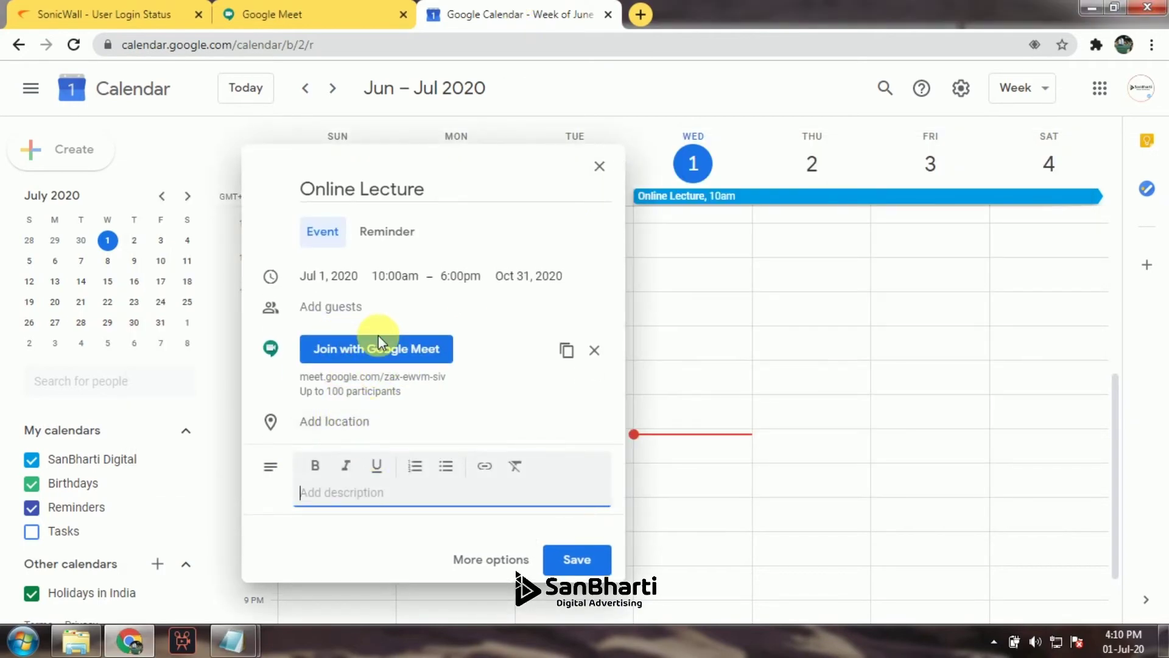
Save the Online Lecture event, defer the notifications prompt, and return to Google Meet
click(576, 558)
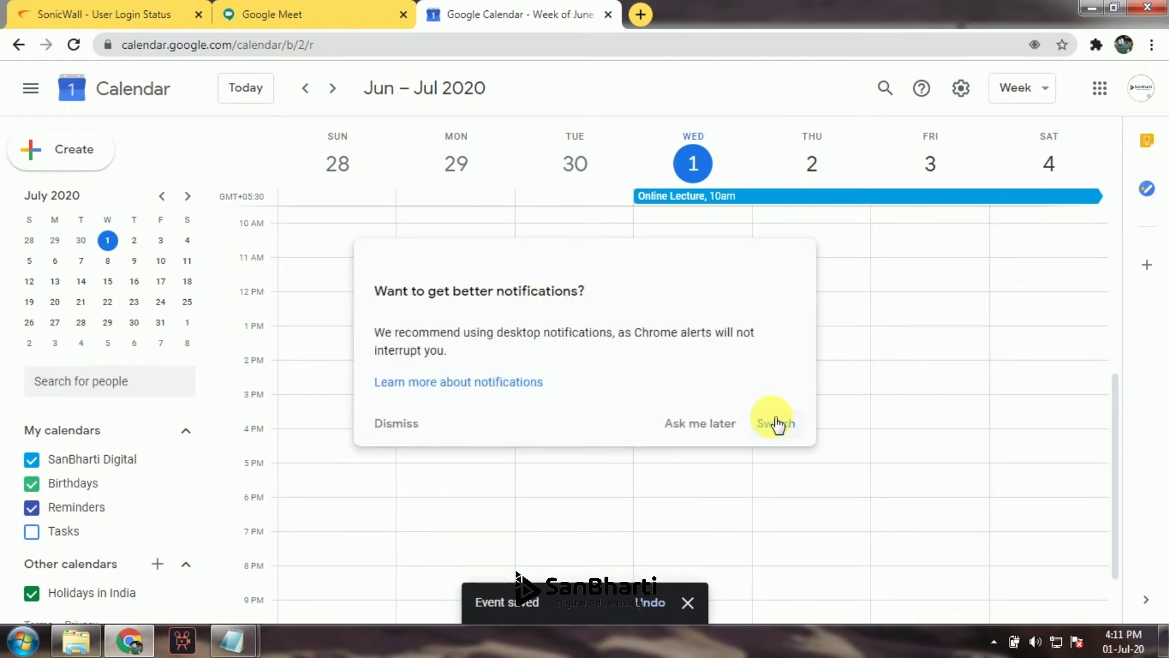
click(677, 426)
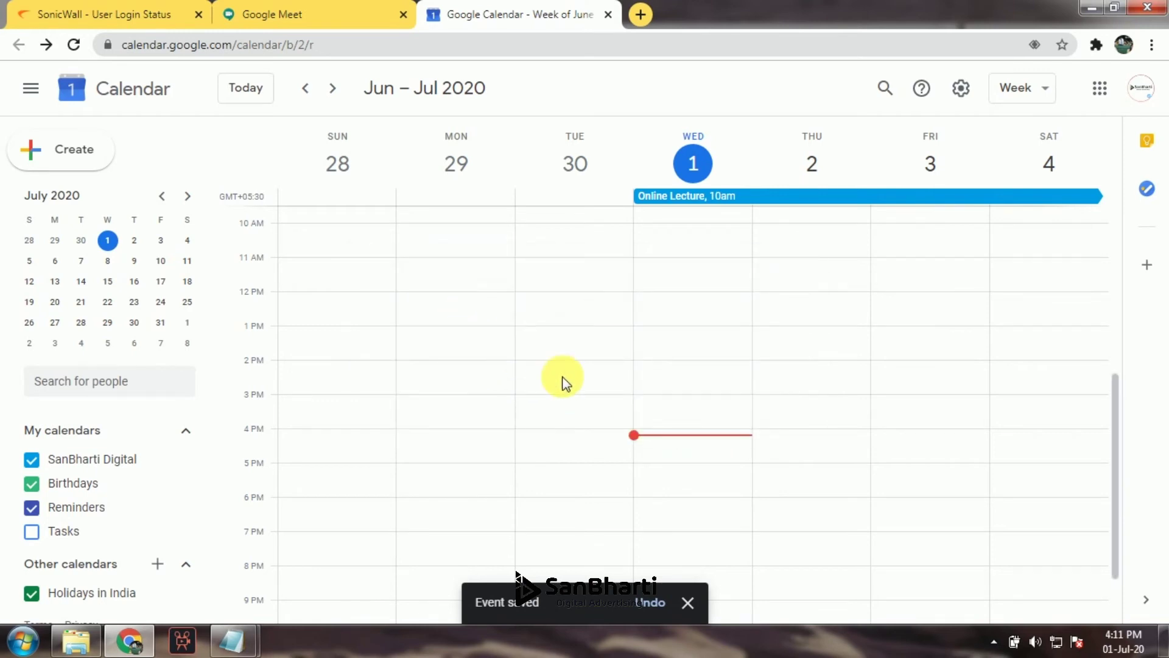
scroll(546, 294, down, 2)
click(333, 7)
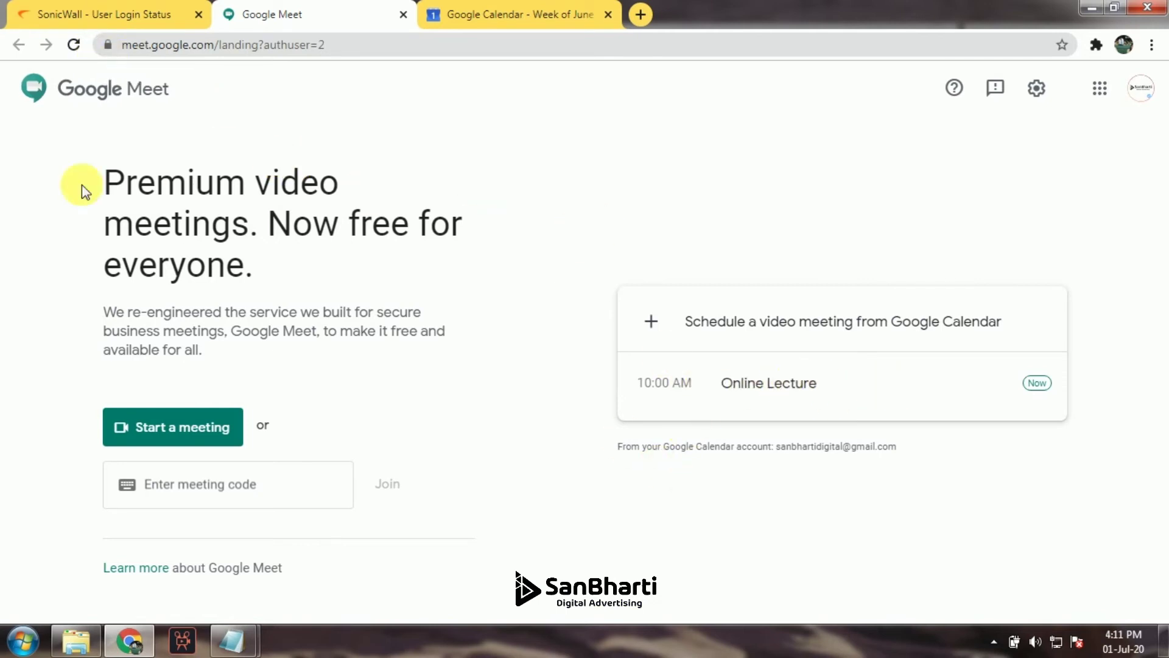
Join Online Lecture from Meet's schedule with camera off, view People, then leave
click(71, 47)
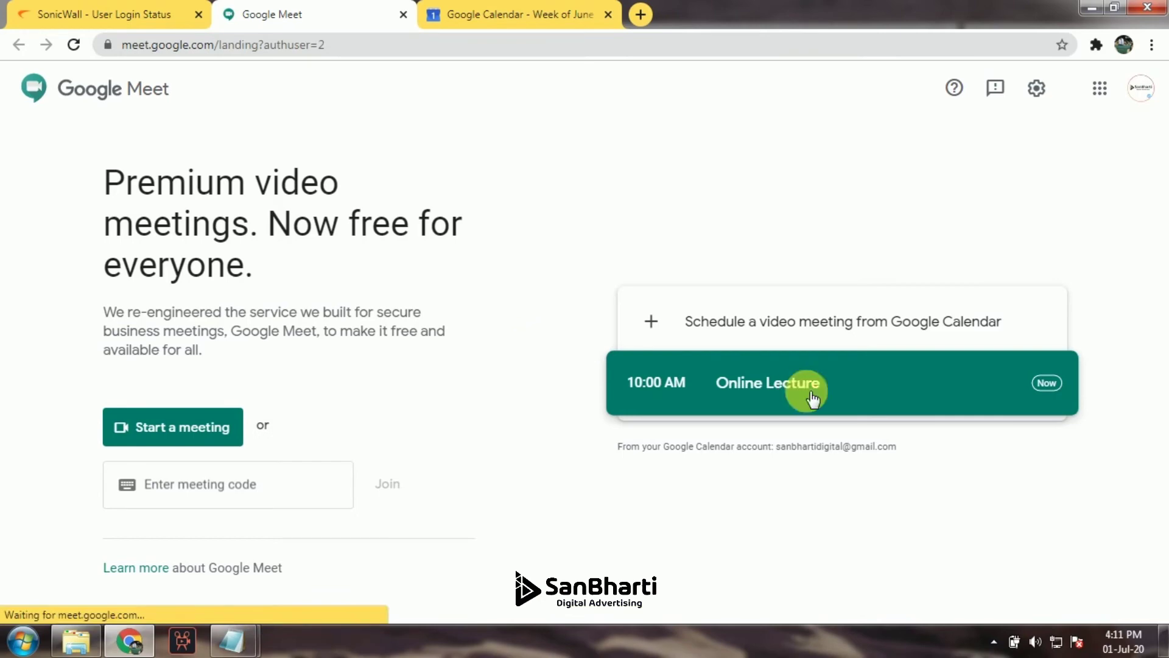
click(780, 385)
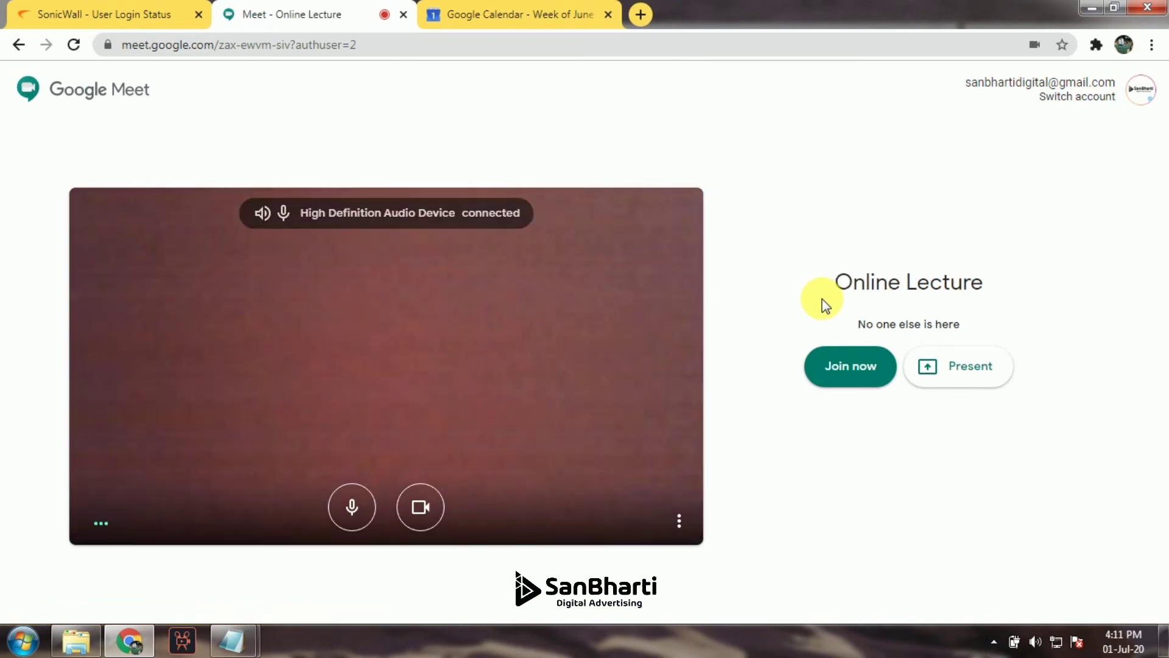
click(423, 508)
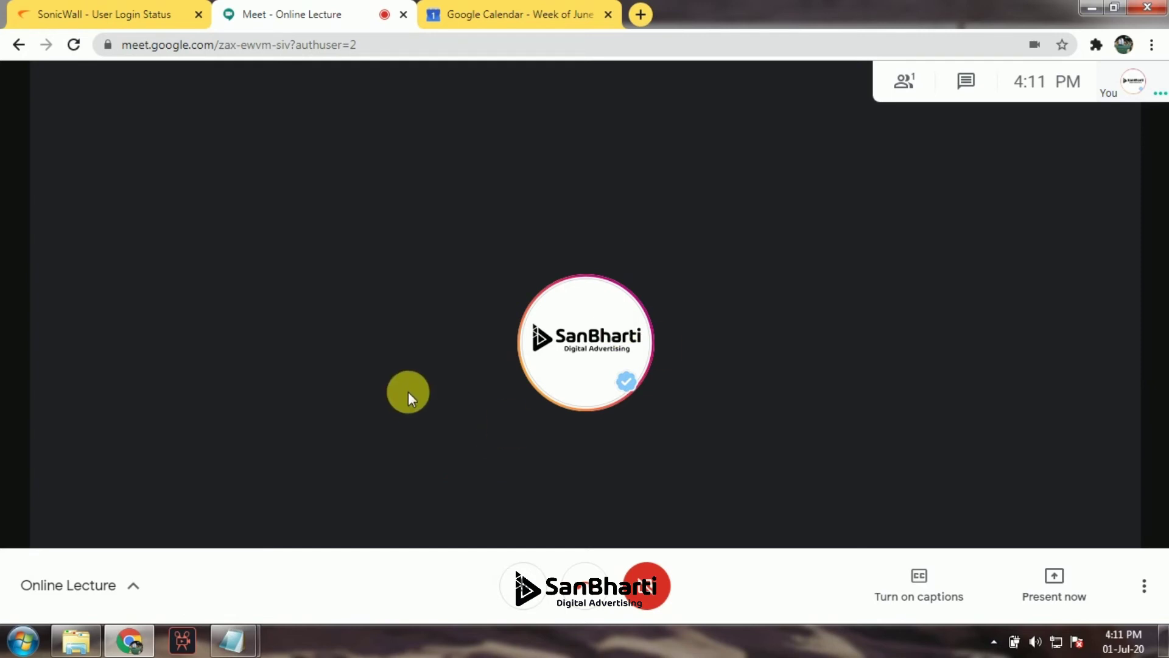
click(902, 92)
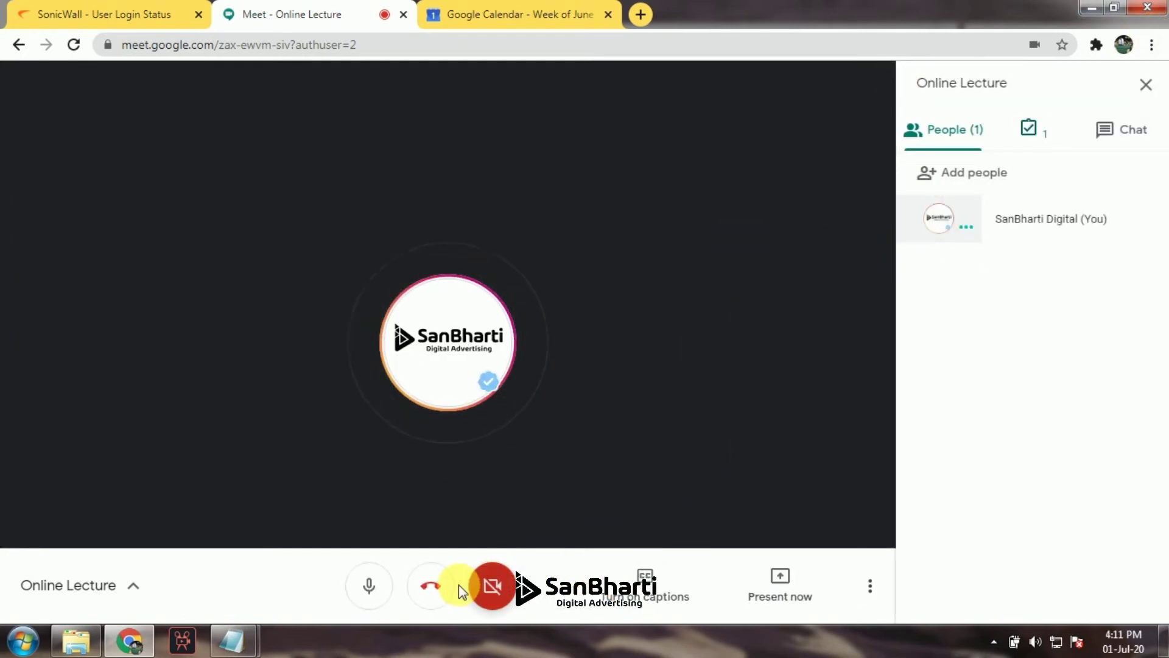
click(446, 586)
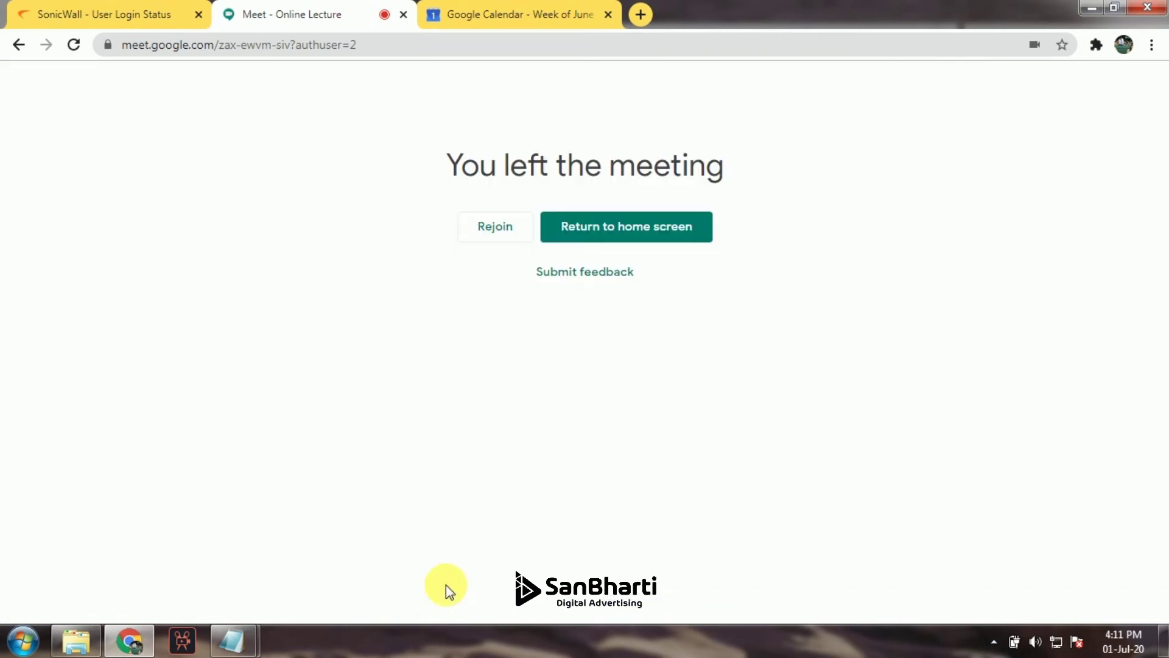
click(619, 234)
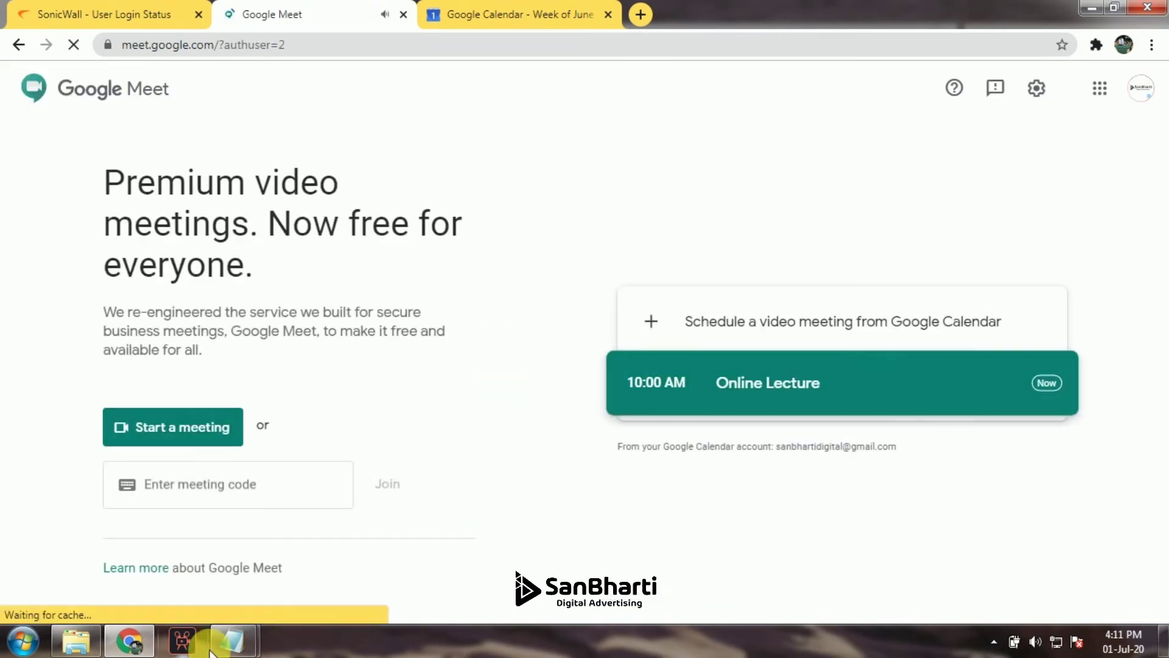
click(177, 579)
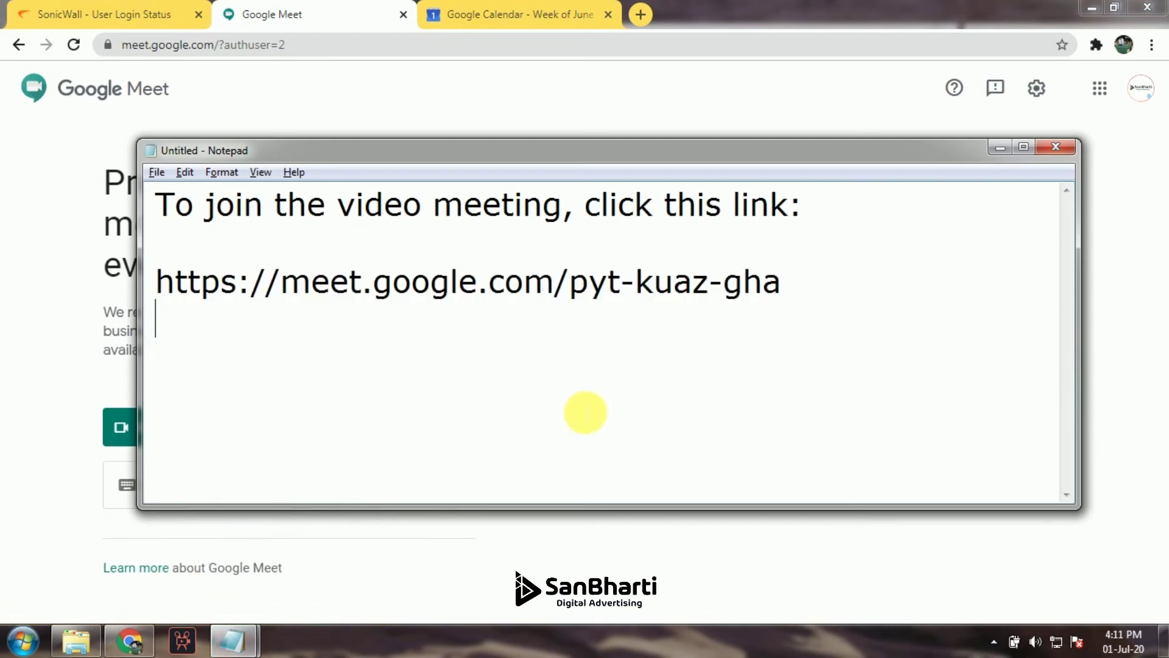
drag(571, 283, 806, 291)
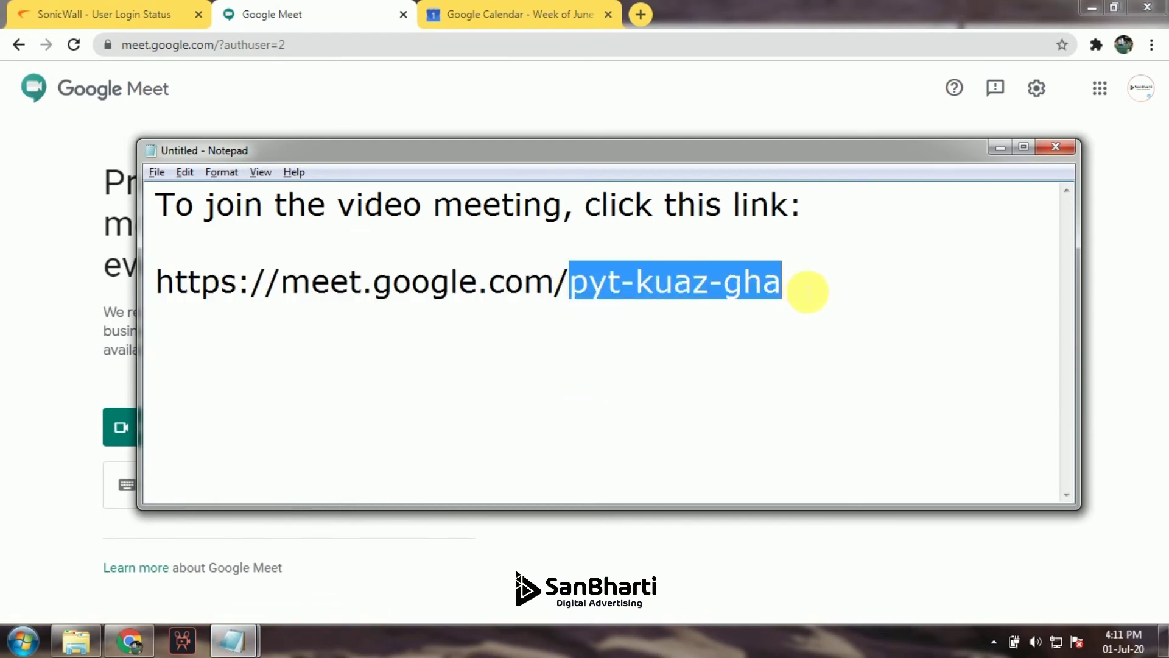
click(660, 384)
mouse_move(232, 641)
click(334, 593)
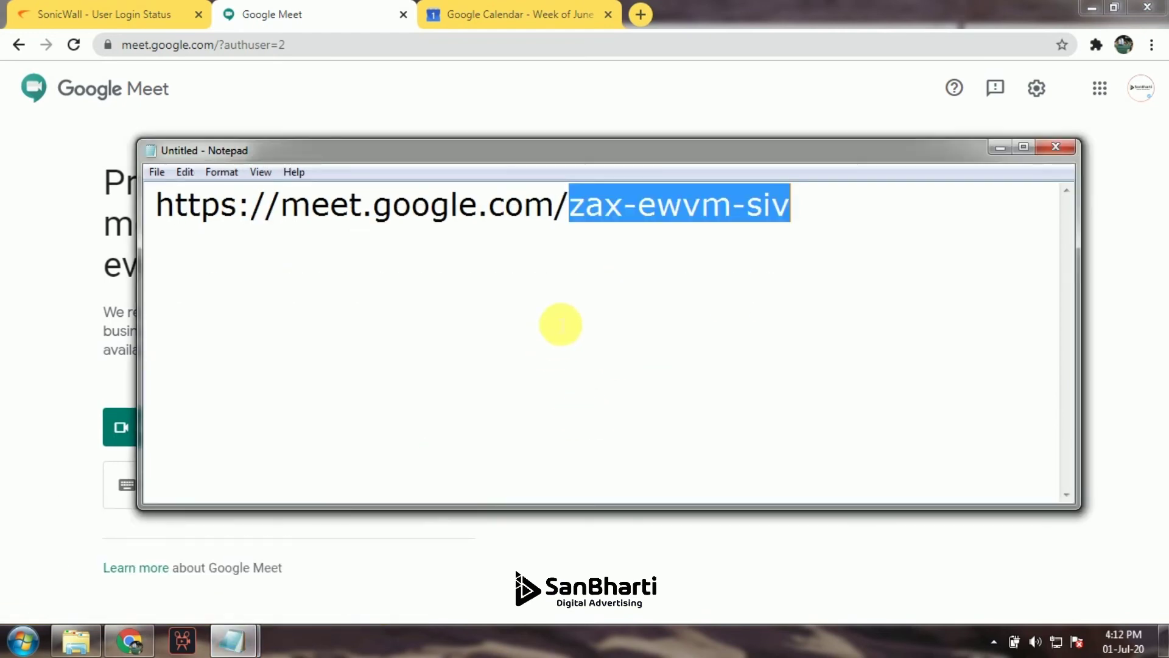
click(557, 210)
drag(580, 212, 830, 211)
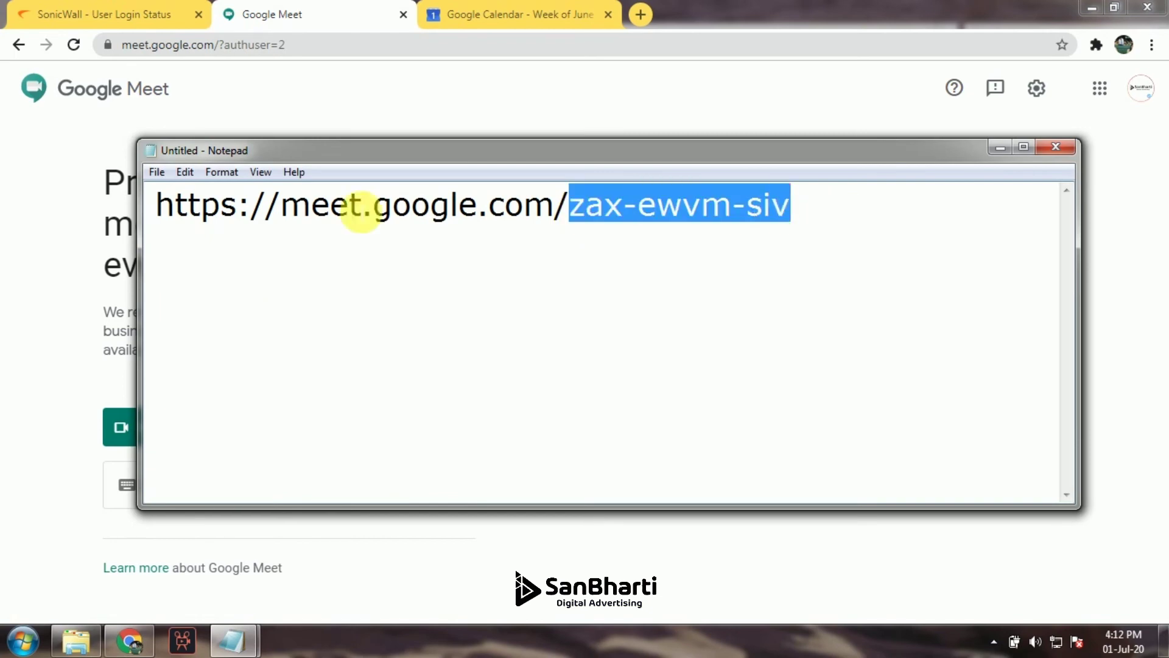
click(30, 201)
click(213, 492)
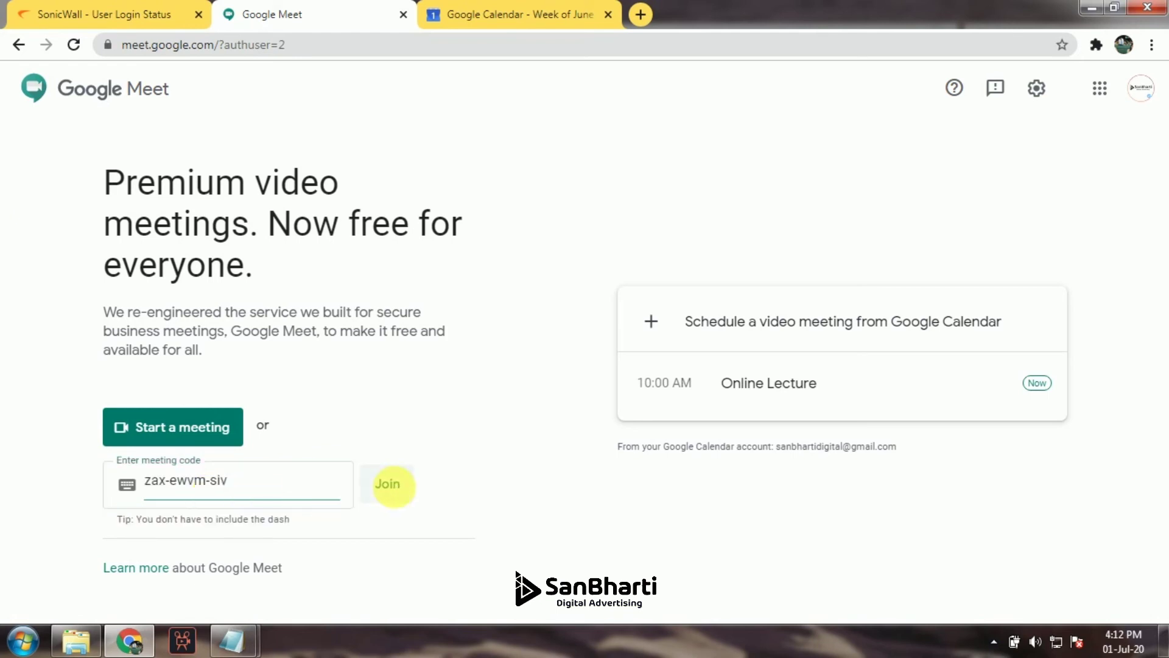
click(389, 483)
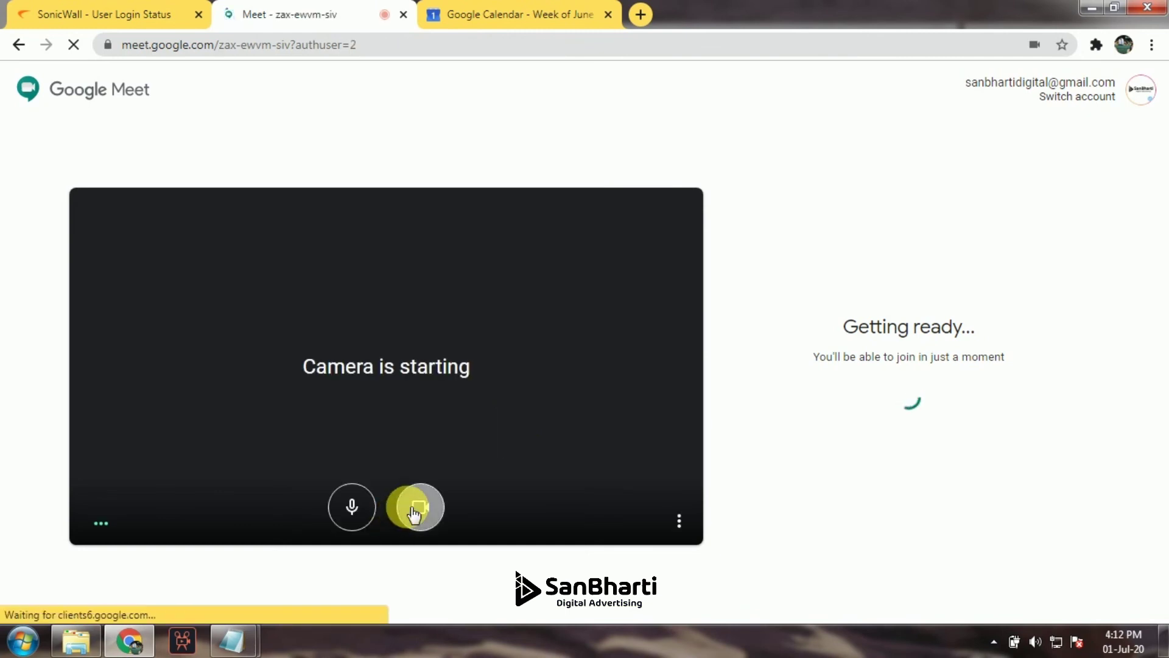
click(414, 515)
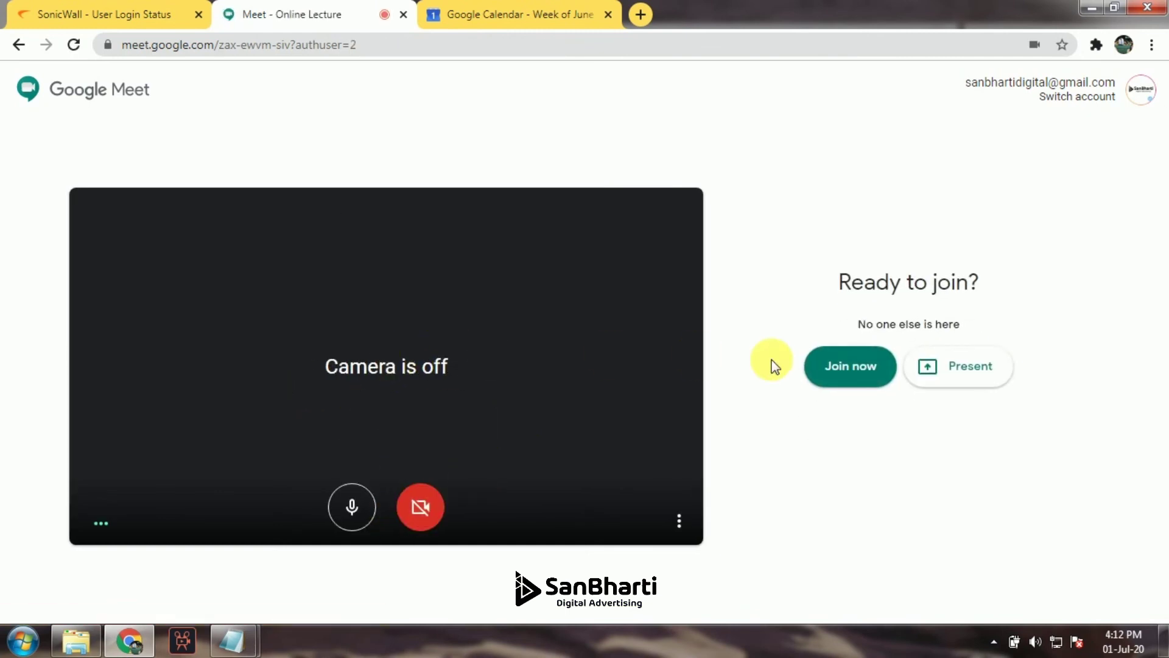
click(834, 366)
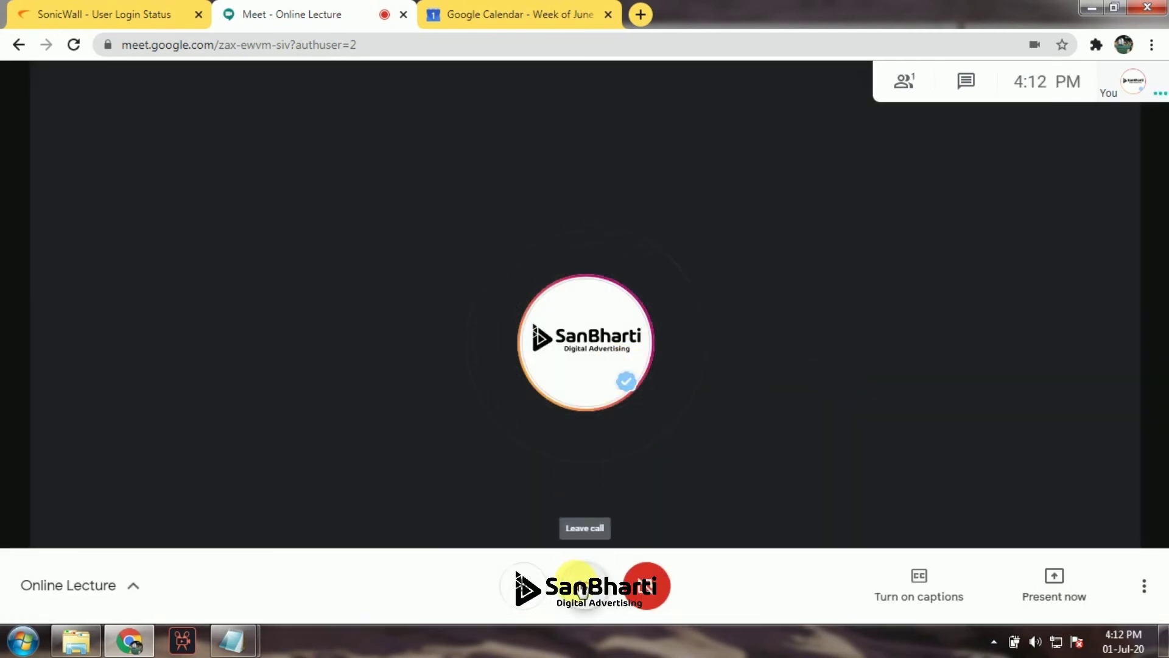
click(580, 588)
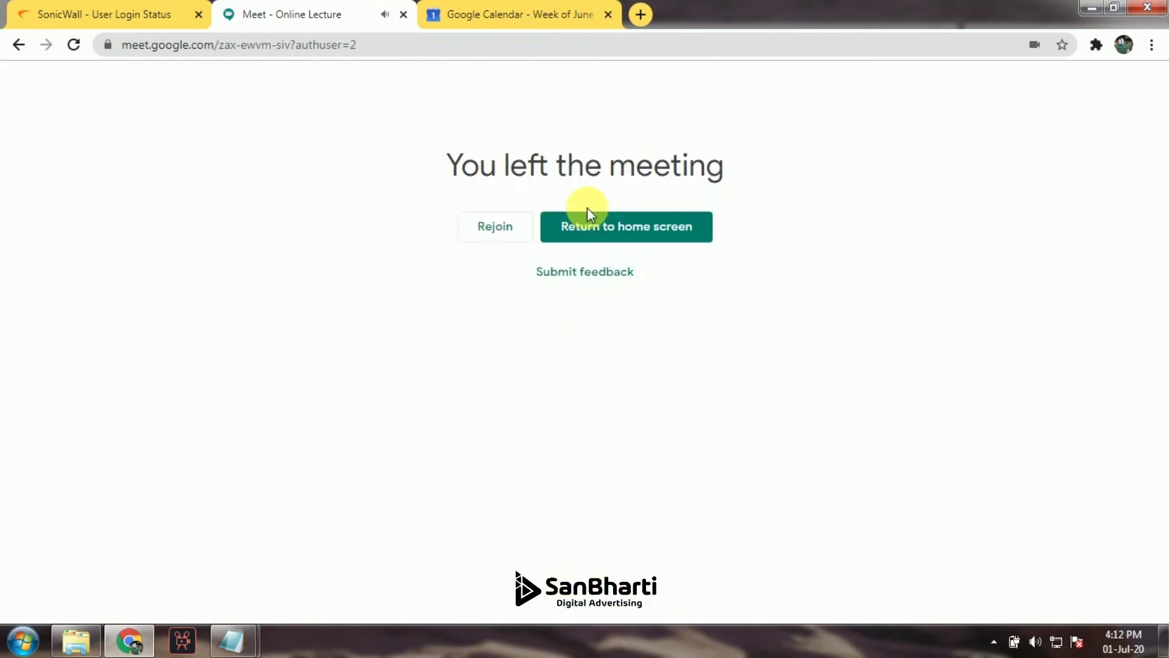
click(588, 236)
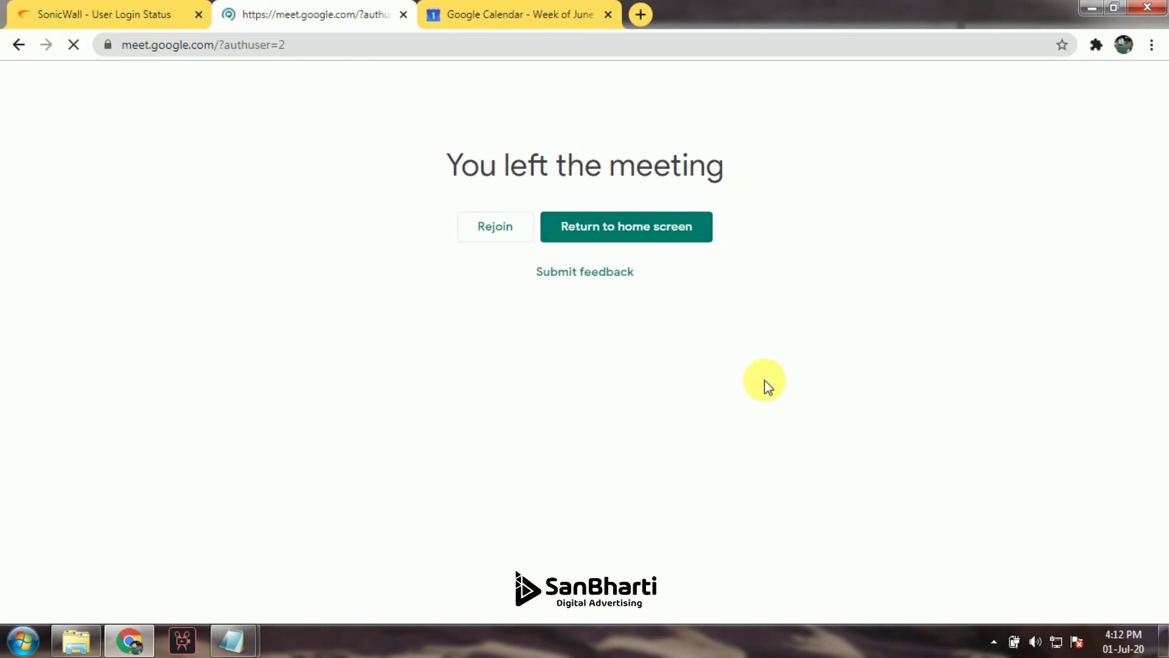